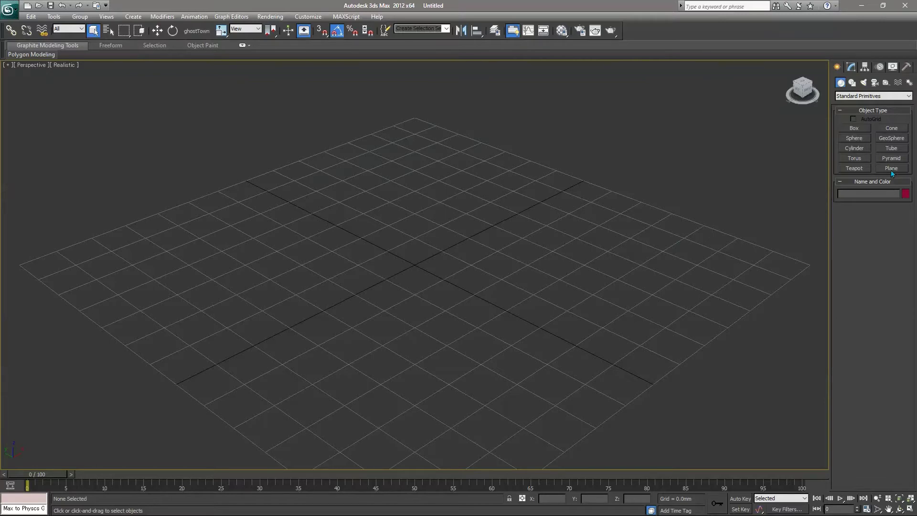
# Create a plane and zero its X and Y position so it sits at the world origin
pyautogui.click(841, 70)
pyautogui.click(892, 168)
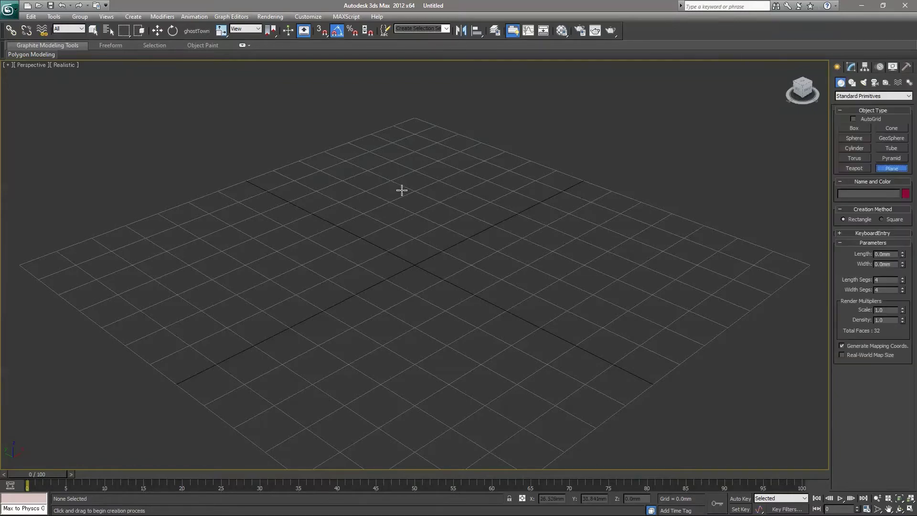
pyautogui.moveTo(403, 190)
pyautogui.mouseDown()
pyautogui.moveTo(353, 378)
pyautogui.moveTo(361, 377)
pyautogui.mouseUp()
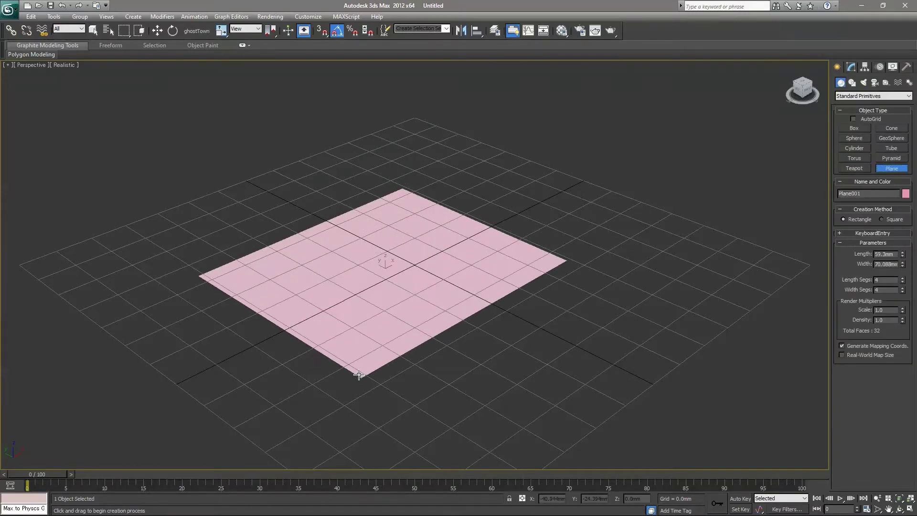
pyautogui.press('w')
pyautogui.rightClick(569, 502)
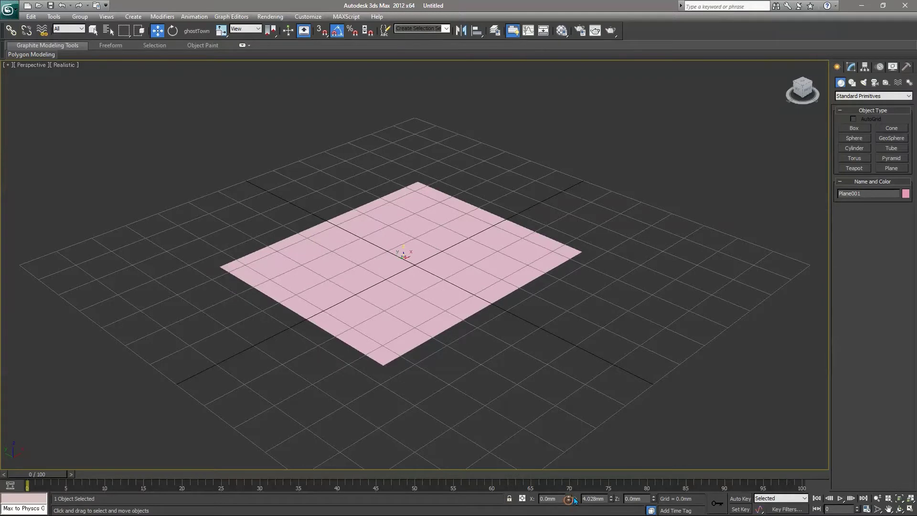
pyautogui.rightClick(611, 500)
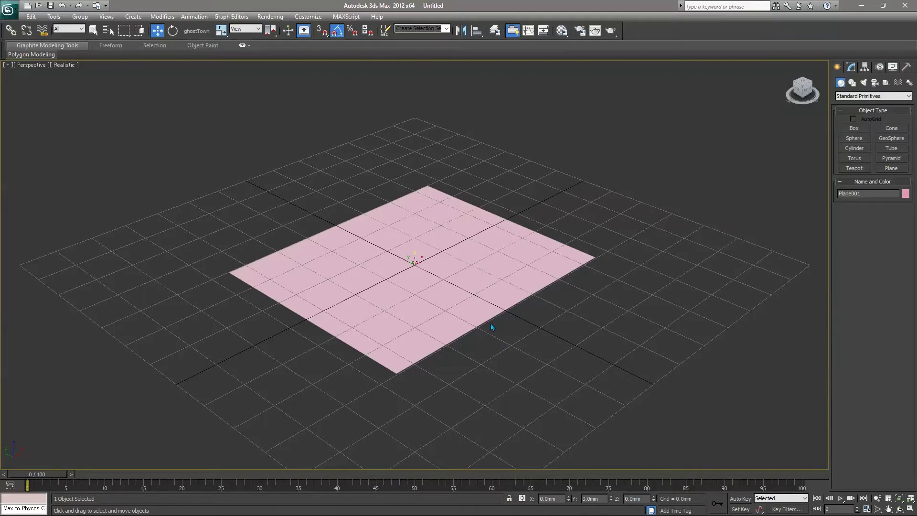
# Hide the grid and resize Plane001 to 44.475 × 102.328 mm with one length and width segment
pyautogui.press('g')
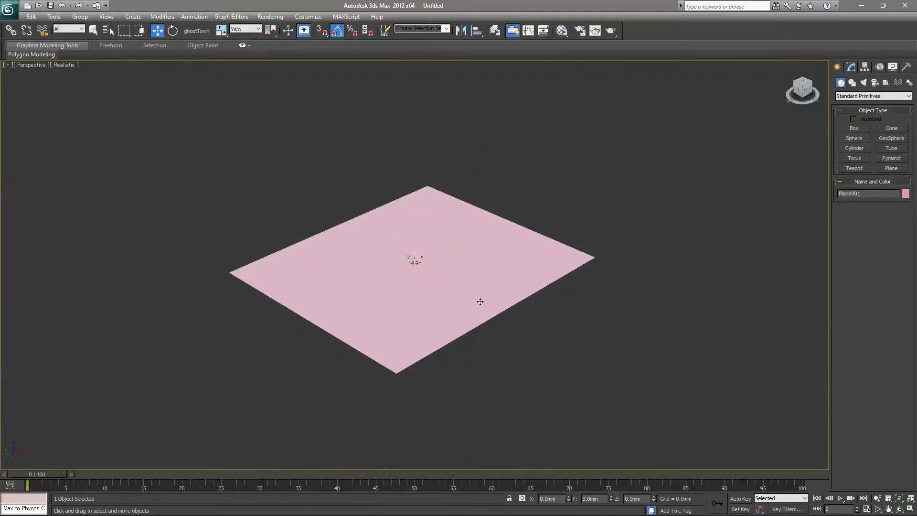
pyautogui.press('q')
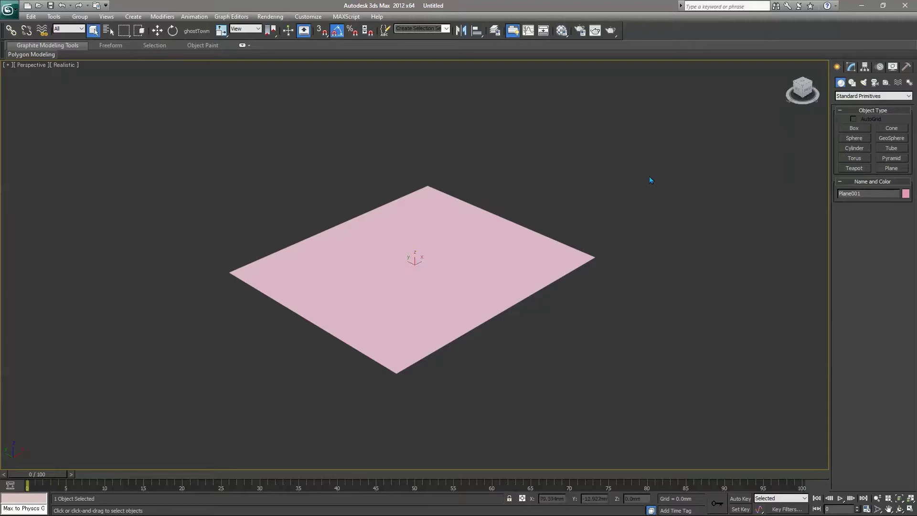
pyautogui.click(851, 67)
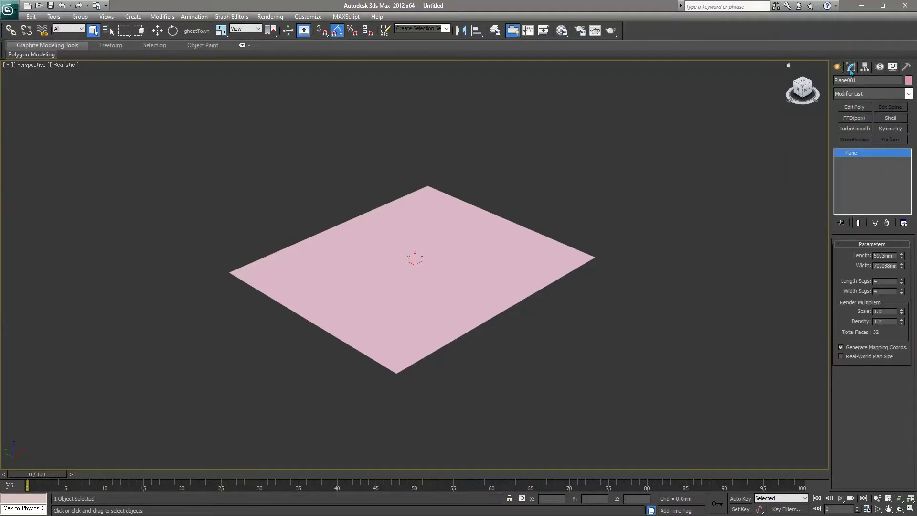
pyautogui.moveTo(902, 256)
pyautogui.mouseDown()
pyautogui.moveTo(906, 262)
pyautogui.moveTo(899, 241)
pyautogui.mouseUp()
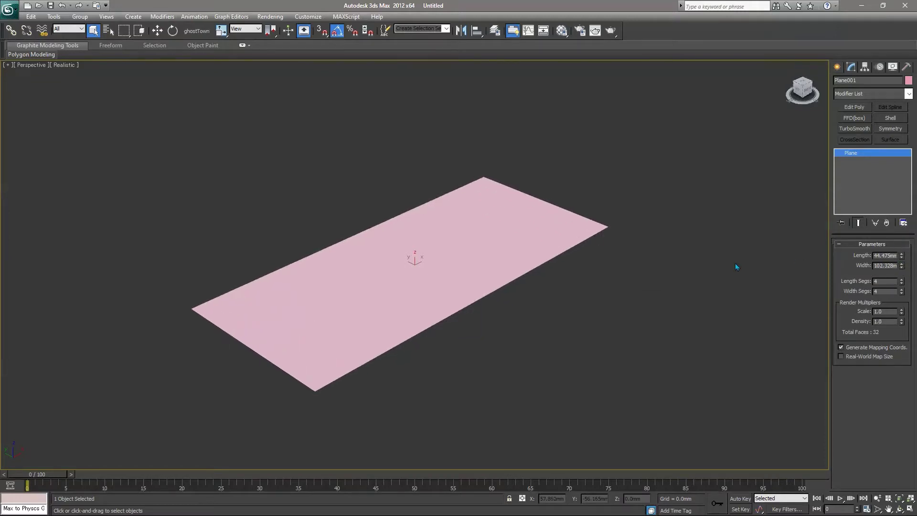
pyautogui.moveTo(901, 283); pyautogui.dragTo(902, 297)
# Convert Plane001 to an editable poly and enter Polygon level
pyautogui.rightClick(458, 213)
pyautogui.moveTo(494, 284)
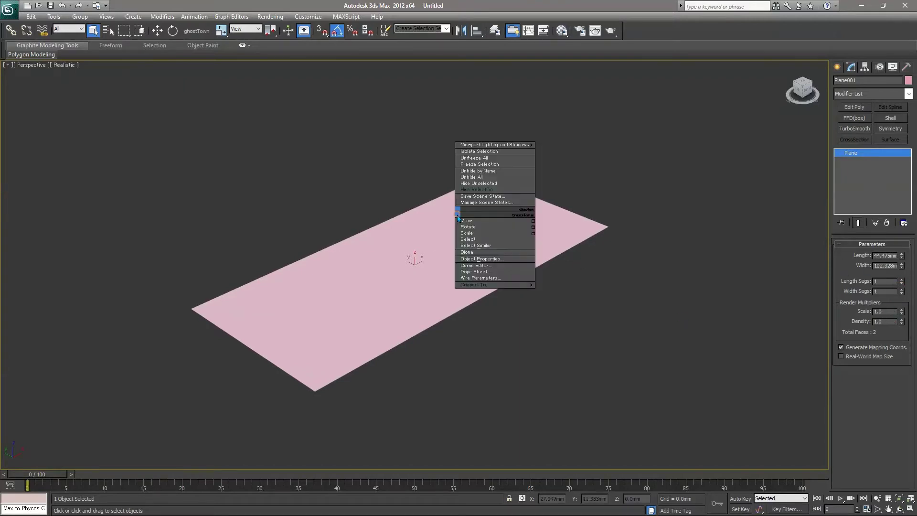
pyautogui.click(562, 292)
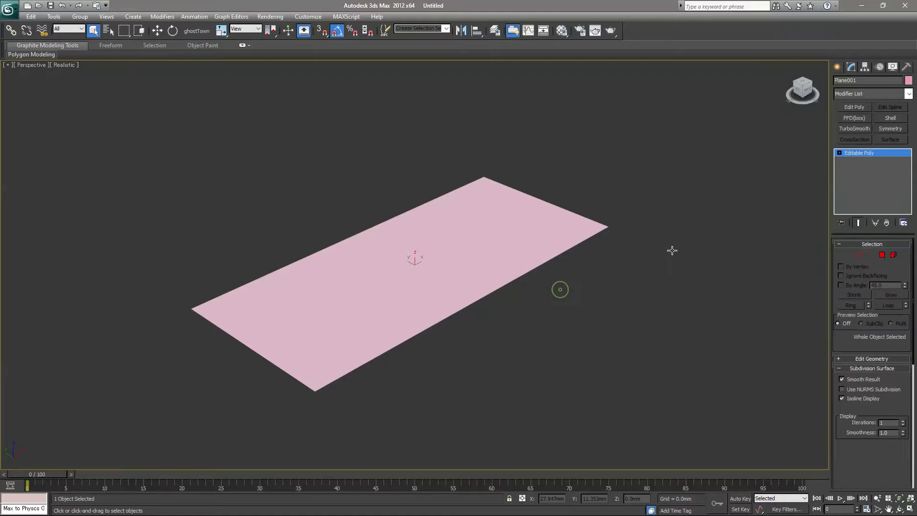
pyautogui.click(839, 152)
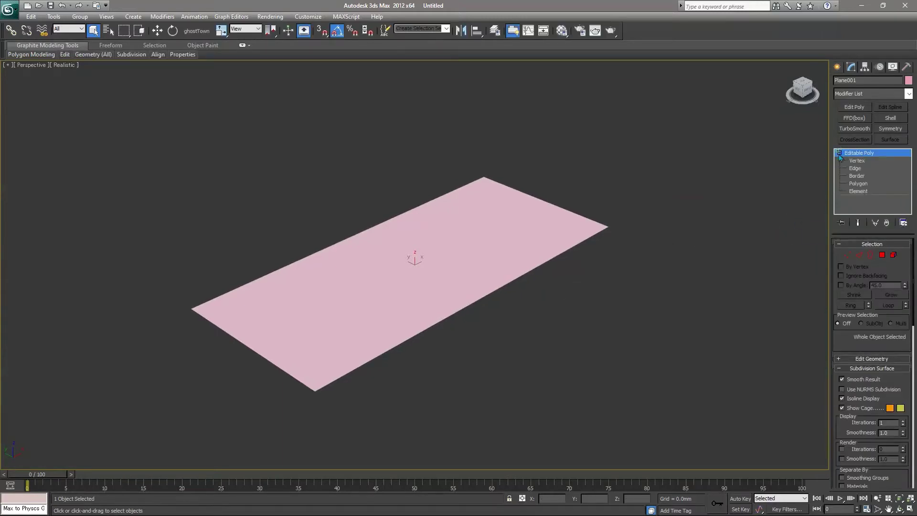
pyautogui.click(858, 183)
# Extrude the plane's single polygon about 9.2 mm into a flat box with edged faces shown
pyautogui.click(462, 249)
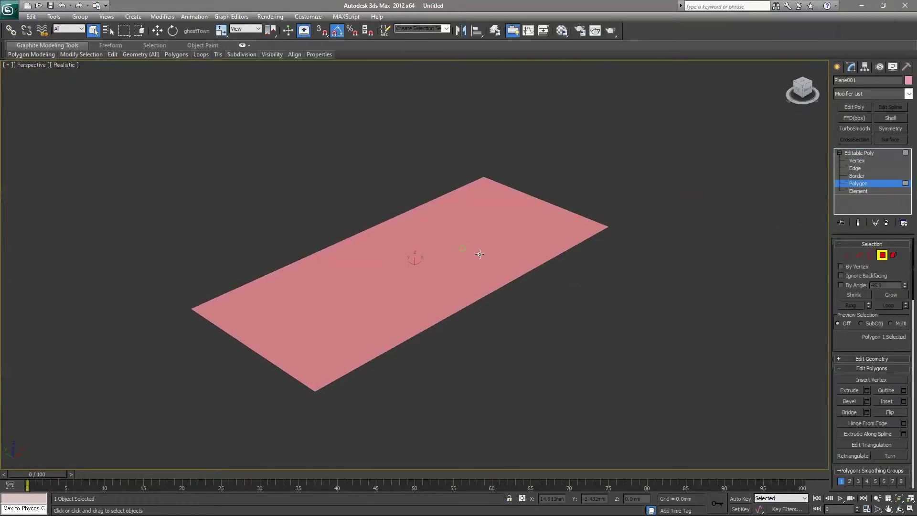
pyautogui.rightClick(506, 272)
pyautogui.rightClick(471, 271)
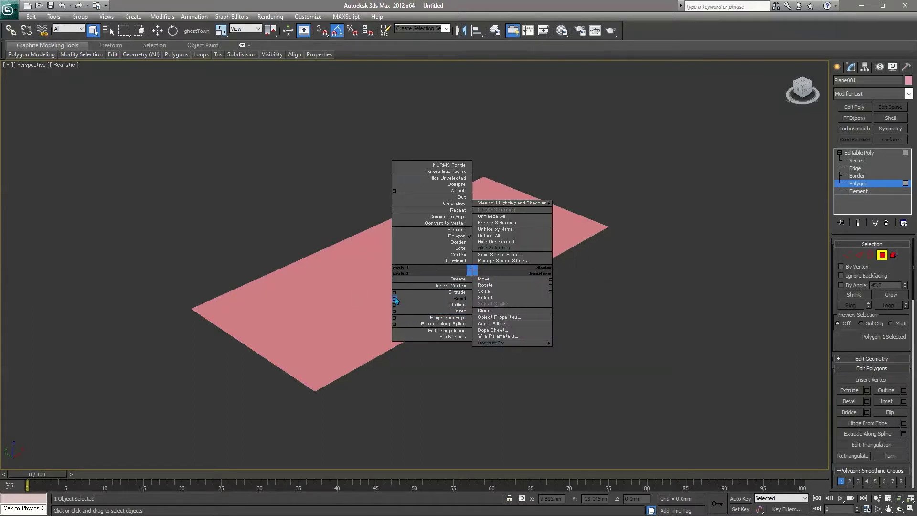
pyautogui.click(395, 292)
pyautogui.moveTo(424, 290); pyautogui.dragTo(420, 298)
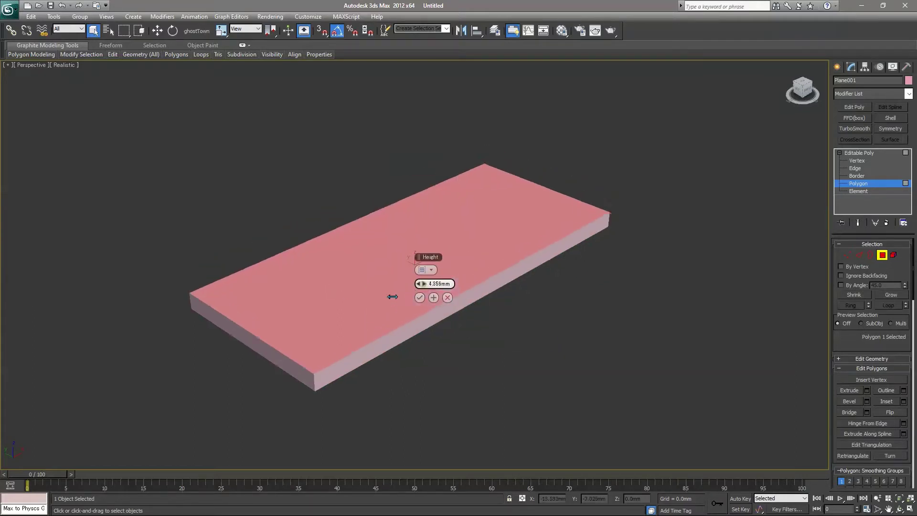
pyautogui.click(419, 298)
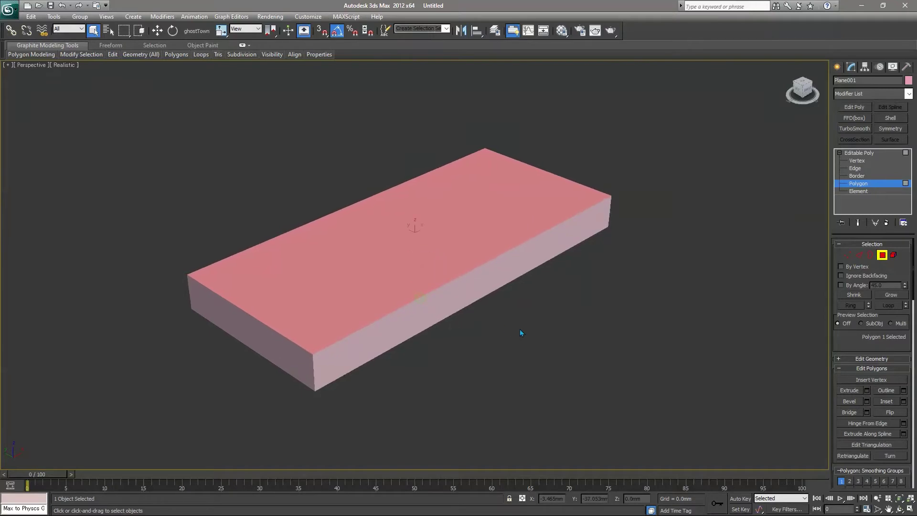
pyautogui.click(520, 329)
pyautogui.press('F4')
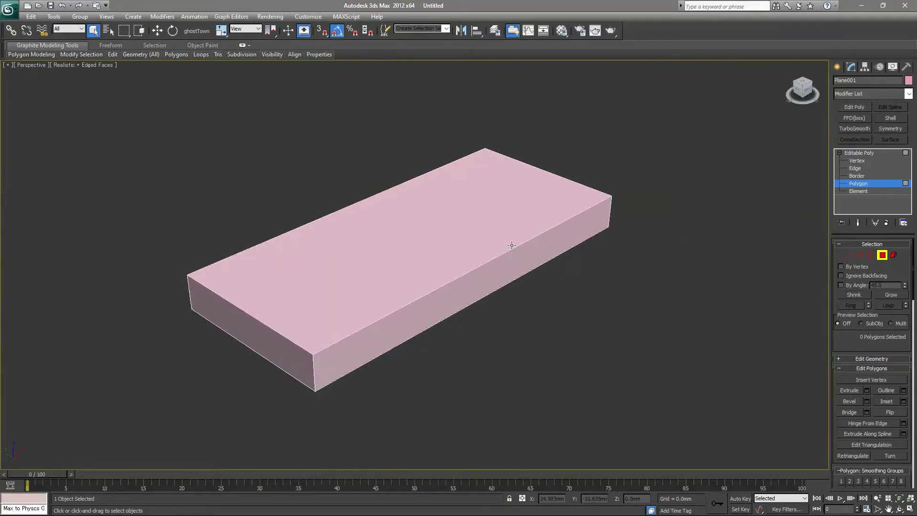
# Cut an angled edge across the box's top face to its corner, then select the back top polygon
pyautogui.keyDown('alt'); pyautogui.moveTo(395, 211); pyautogui.dragTo(403, 222, button='middle'); pyautogui.keyUp('alt')
pyautogui.rightClick(446, 226)
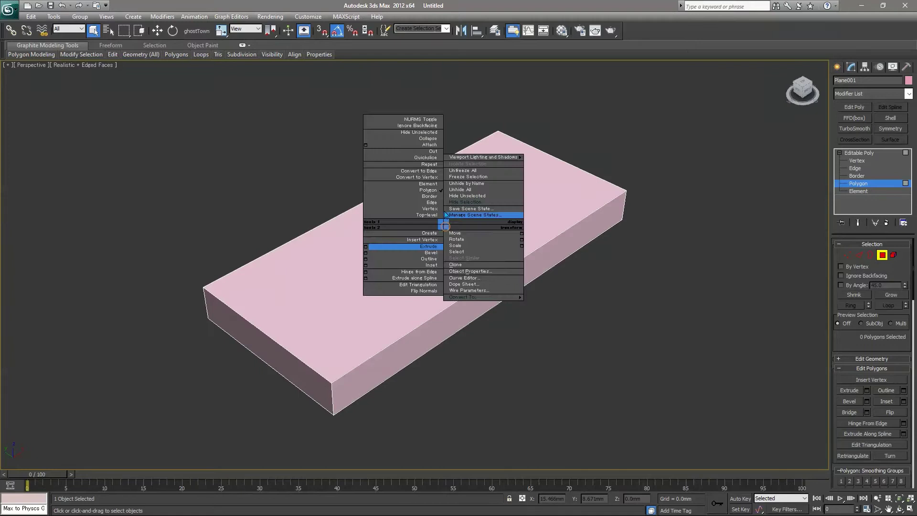
pyautogui.click(409, 151)
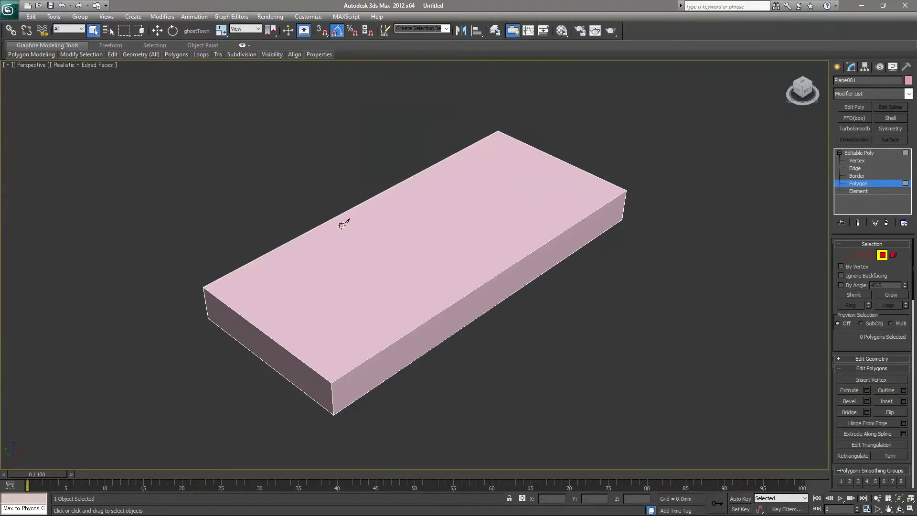
pyautogui.rightClick(433, 234)
pyautogui.click(407, 164)
pyautogui.click(301, 236)
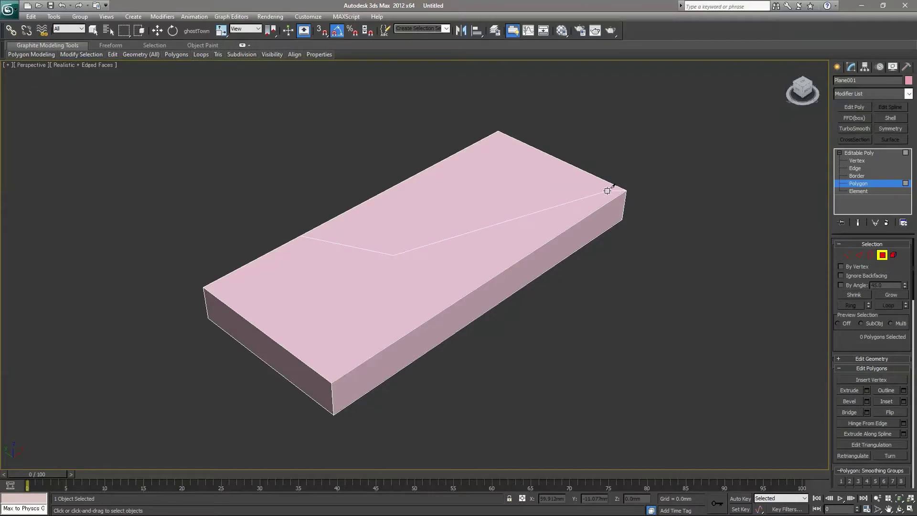
pyautogui.click(625, 190)
pyautogui.click(602, 179)
pyautogui.click(330, 380)
pyautogui.rightClick(389, 276)
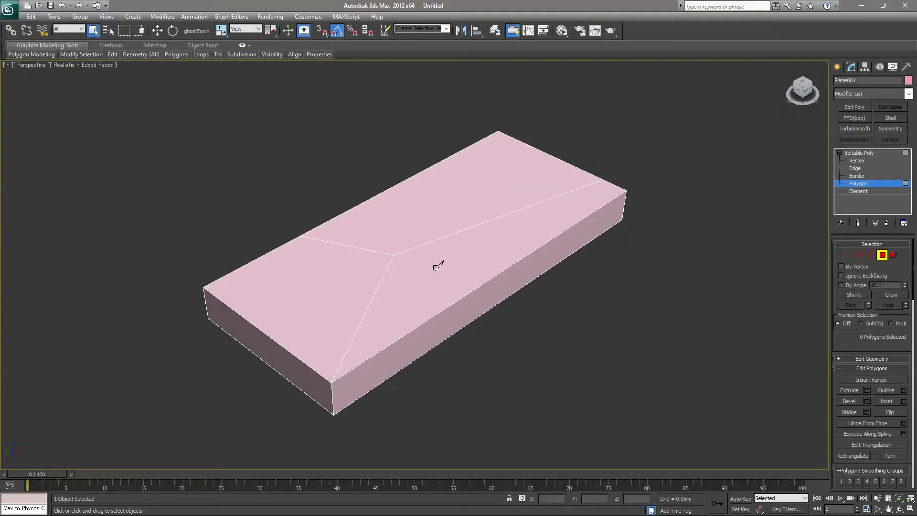
pyautogui.click(479, 176)
pyautogui.keyDown('alt'); pyautogui.moveTo(528, 229); pyautogui.dragTo(799, 196, button='middle'); pyautogui.keyUp('alt')
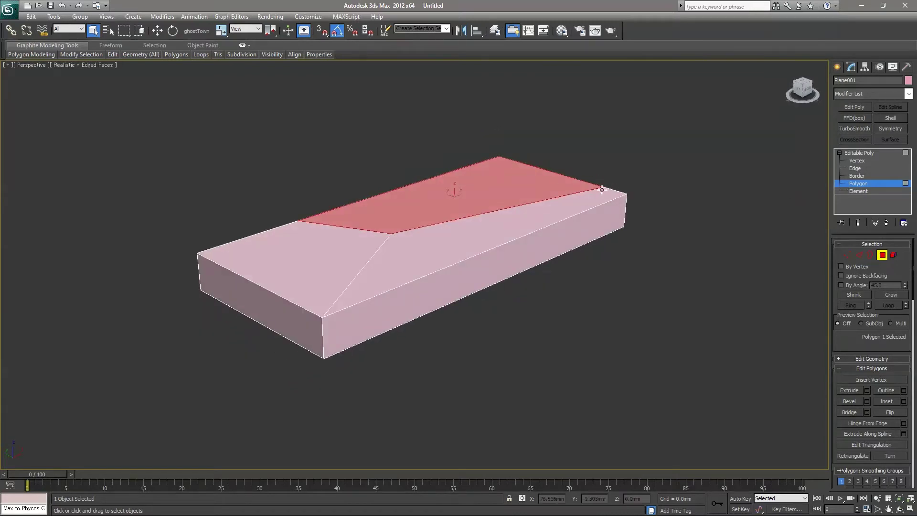
# Raise the back top polygon upward into a taller sloped wedge
pyautogui.press('w')
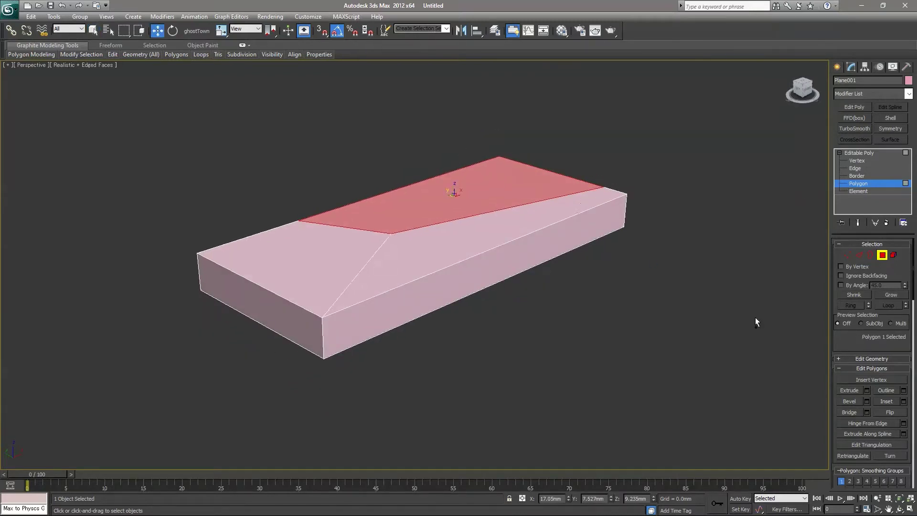
pyautogui.moveTo(454, 189); pyautogui.dragTo(457, 124)
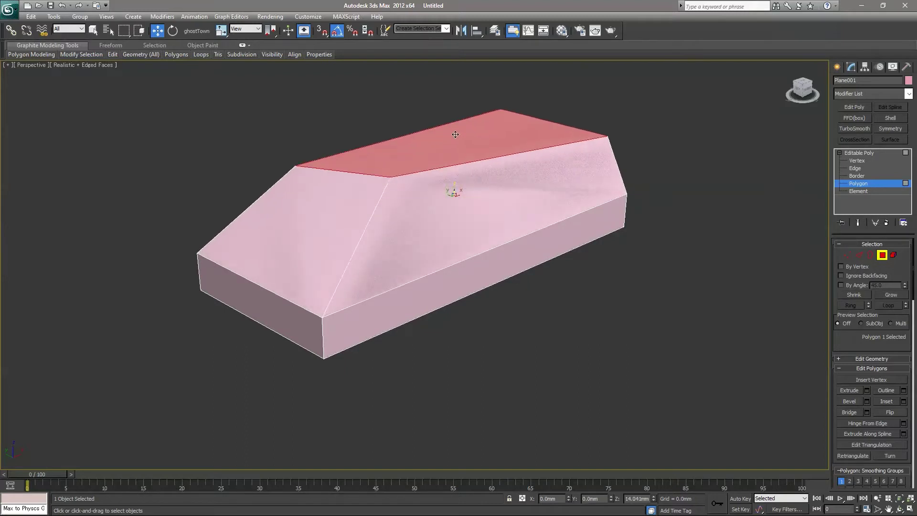
pyautogui.press('q')
pyautogui.click(635, 154)
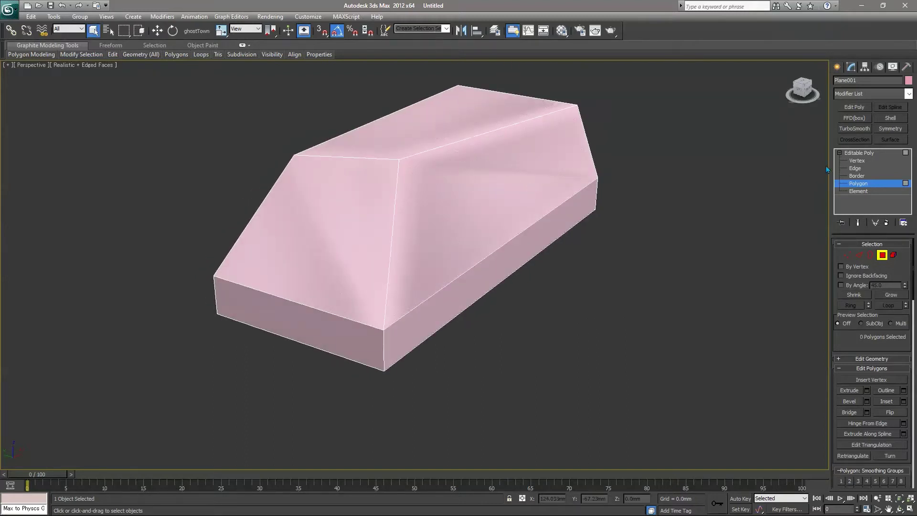
# At Vertex level, pull the two lower vertices at one end outward to stretch the box
pyautogui.click(855, 168)
pyautogui.click(857, 160)
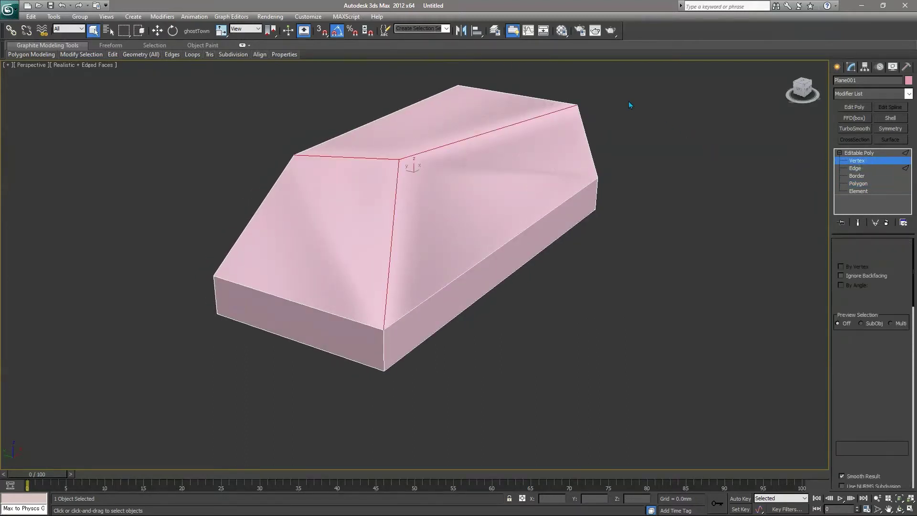
pyautogui.keyDown('alt'); pyautogui.moveTo(544, 154); pyautogui.dragTo(565, 146, button='middle'); pyautogui.keyUp('alt')
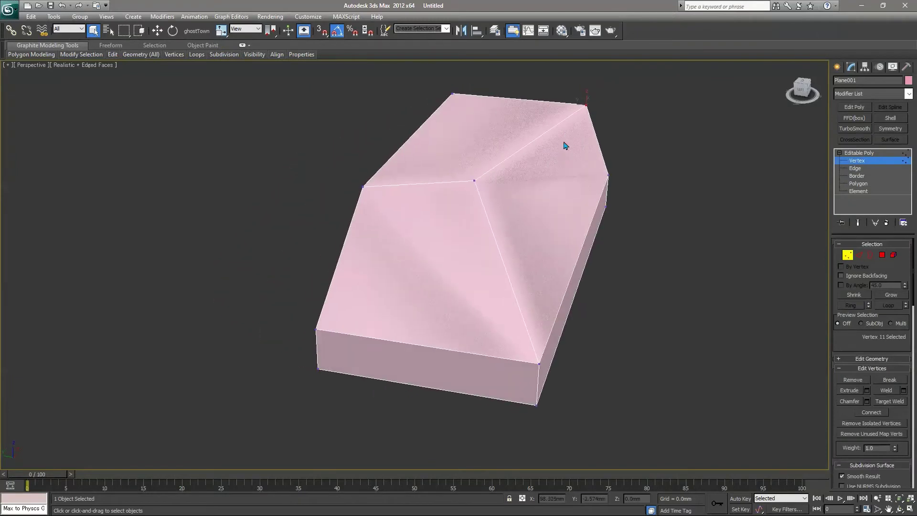
pyautogui.press('w')
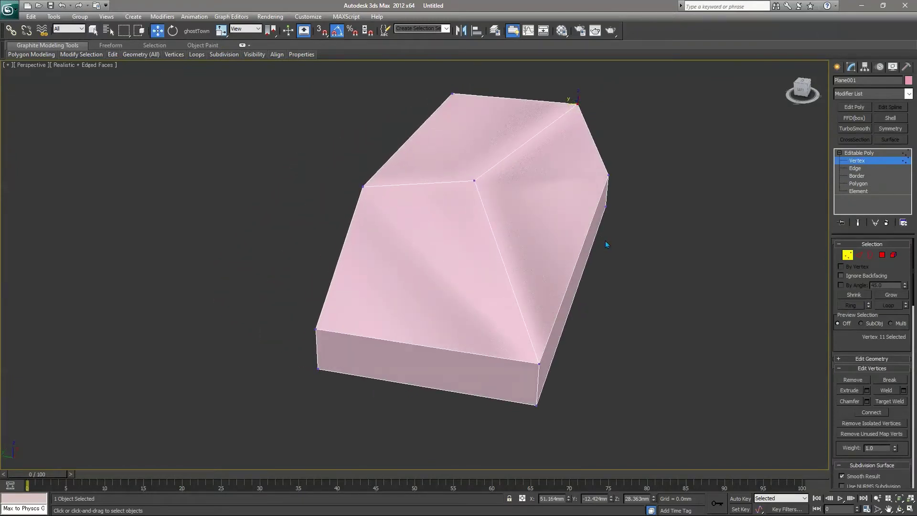
pyautogui.moveTo(523, 407); pyautogui.dragTo(563, 349)
pyautogui.moveTo(533, 382)
pyautogui.mouseDown()
pyautogui.moveTo(449, 362)
pyautogui.moveTo(479, 346)
pyautogui.mouseUp()
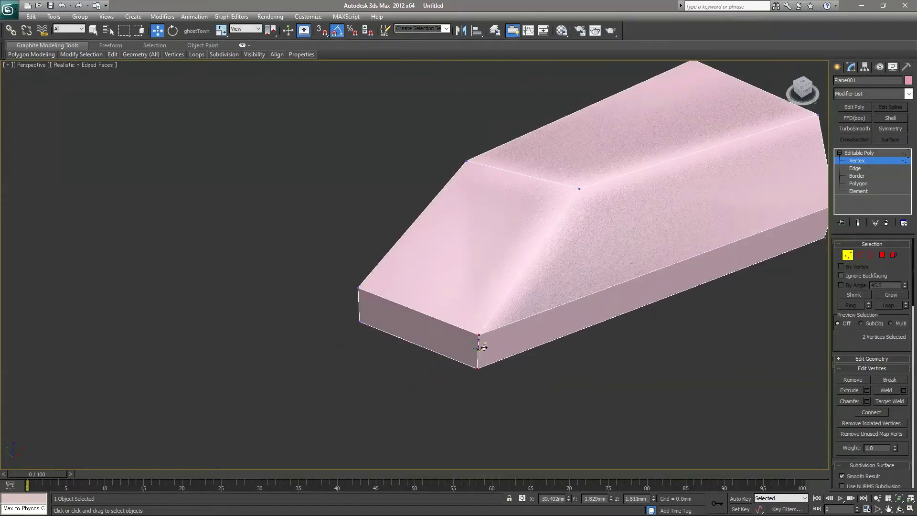
# In Top view, shift the corner vertex down and to the right
pyautogui.press('t')
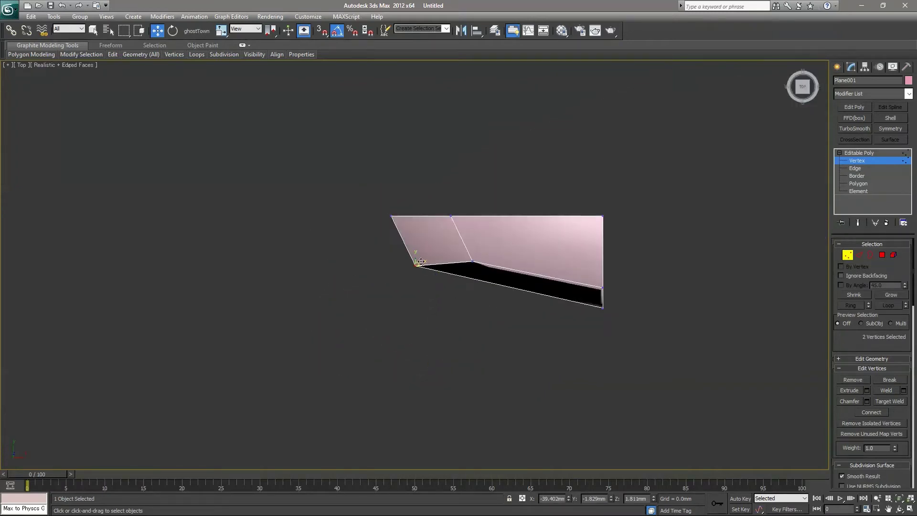
pyautogui.moveTo(420, 263); pyautogui.dragTo(432, 267)
pyautogui.click(505, 255)
# Rotate the top vertices so the upper edge tilts downward to the right
pyautogui.press('q')
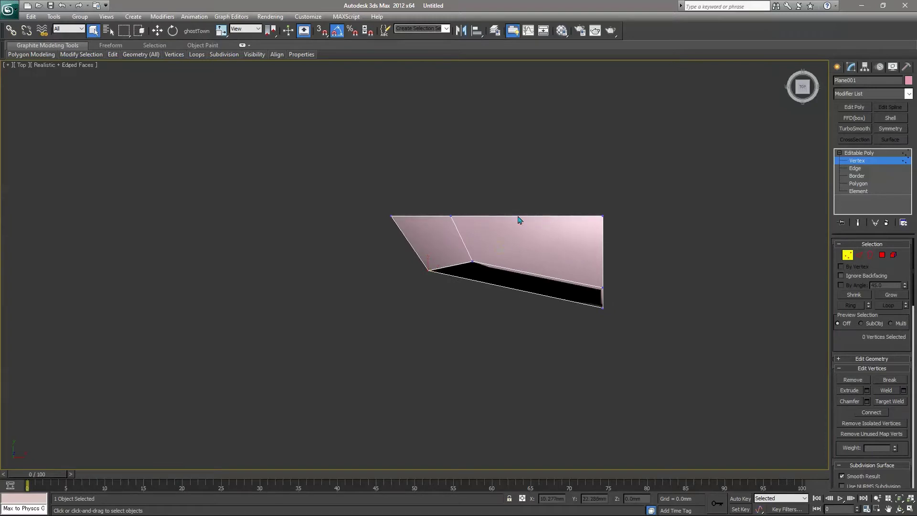
pyautogui.keyDown('ctrl'); pyautogui.moveTo(434, 213); pyautogui.dragTo(348, 170); pyautogui.keyUp('ctrl')
pyautogui.press('e')
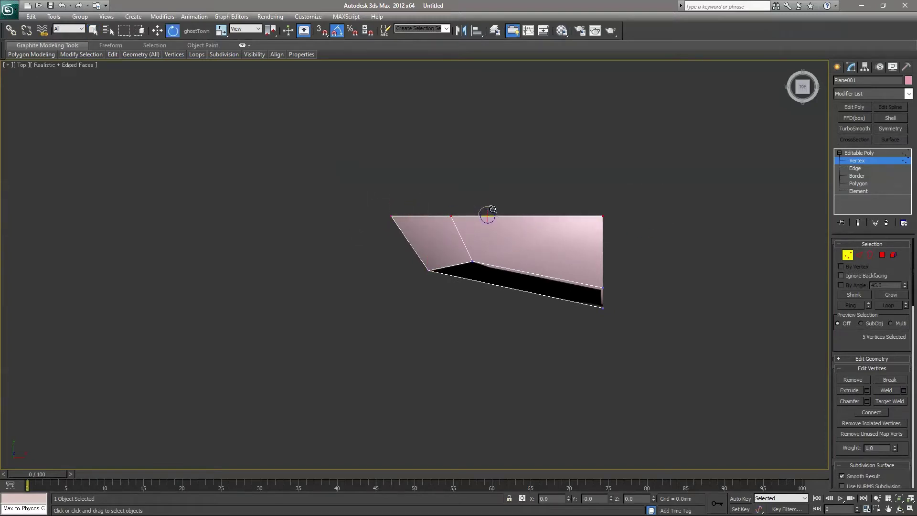
pyautogui.moveTo(498, 213); pyautogui.dragTo(489, 200)
pyautogui.press('w')
pyautogui.press('q')
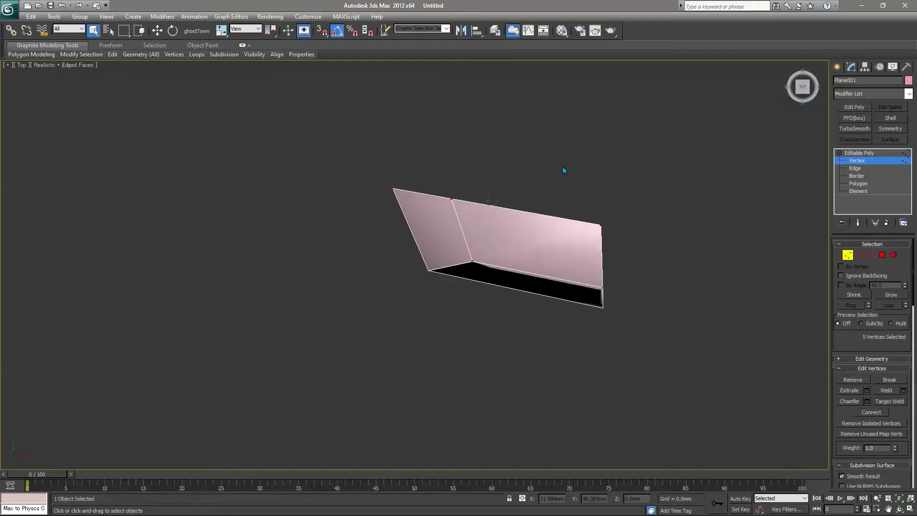
pyautogui.moveTo(621, 238); pyautogui.dragTo(593, 213)
# In Front view, move the three right-edge vertices down
pyautogui.press('w')
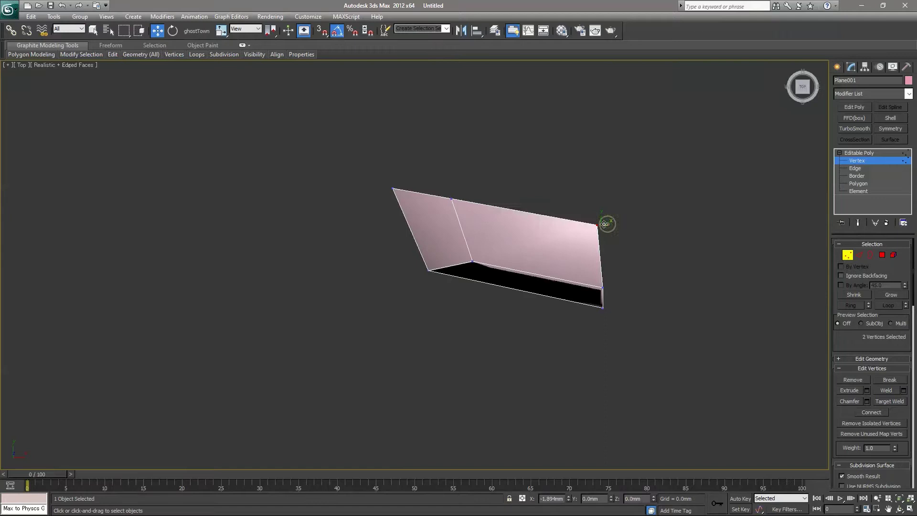
pyautogui.click(657, 262)
pyautogui.press('f')
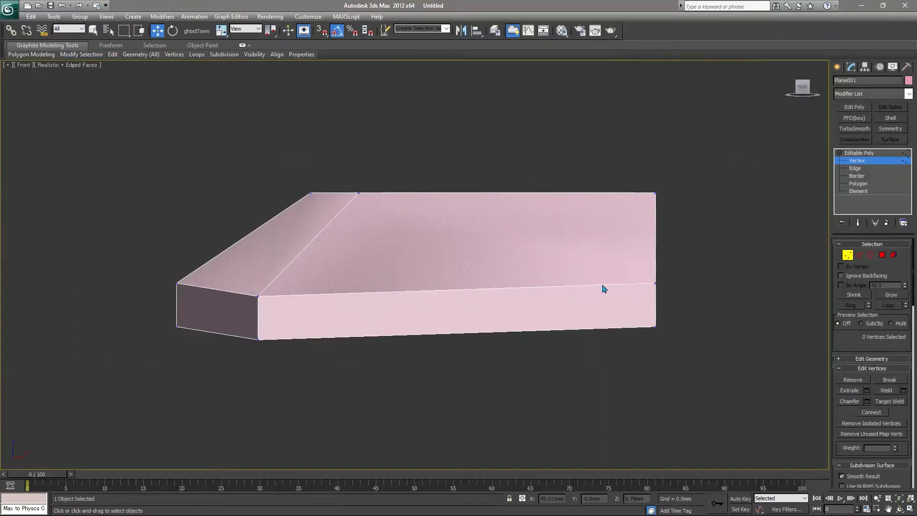
pyautogui.moveTo(640, 272)
pyautogui.mouseDown()
pyautogui.moveTo(664, 335)
pyautogui.moveTo(651, 311)
pyautogui.mouseUp()
pyautogui.press('q')
pyautogui.click(684, 254)
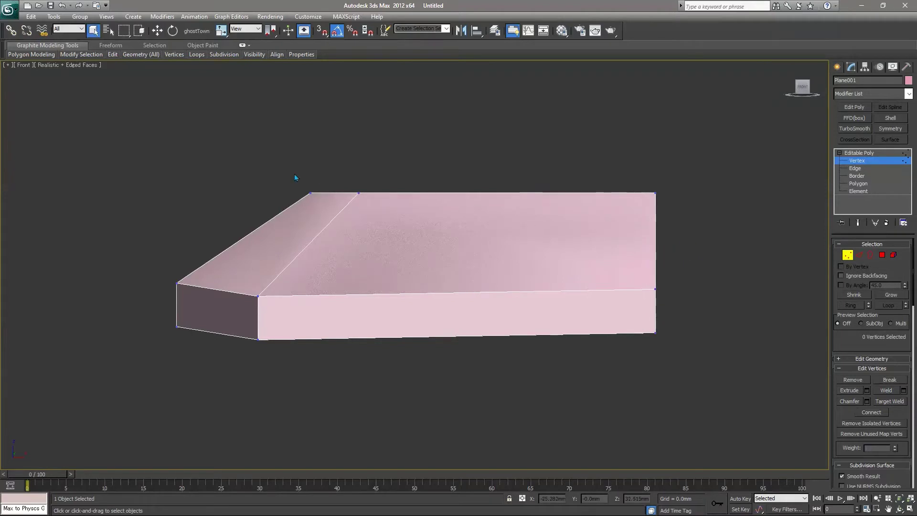
# Slide the two top-left vertices right to lengthen the sloping top
pyautogui.moveTo(294, 177)
pyautogui.mouseDown()
pyautogui.moveTo(375, 203)
pyautogui.moveTo(378, 195)
pyautogui.mouseUp()
pyautogui.press('w')
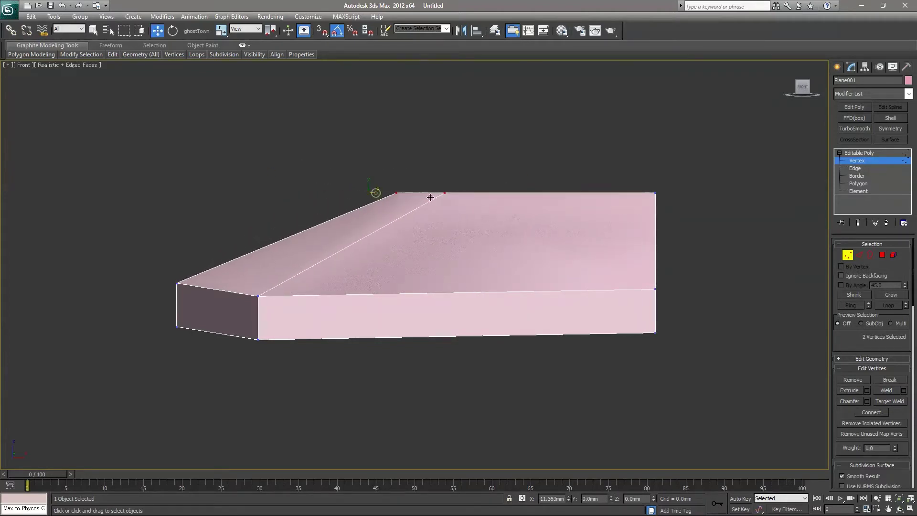
pyautogui.moveTo(378, 194); pyautogui.dragTo(432, 194)
pyautogui.click(508, 192)
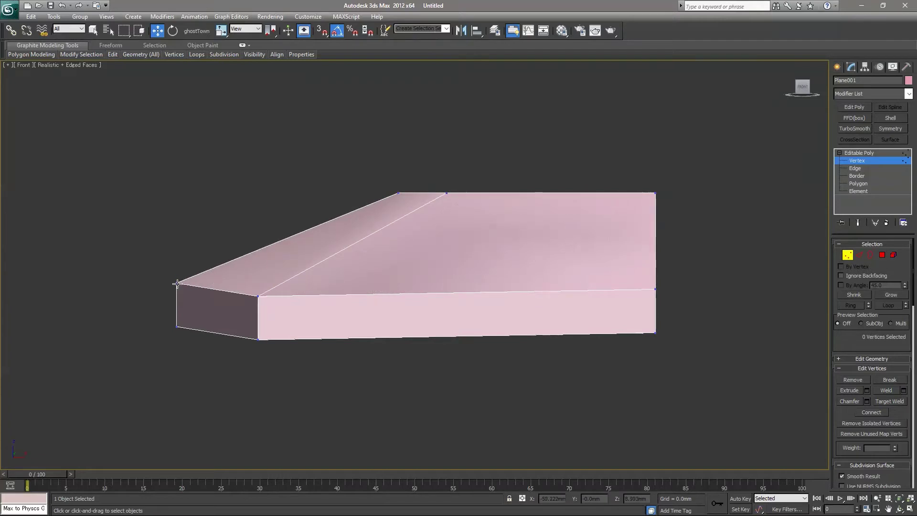
pyautogui.moveTo(167, 313)
pyautogui.mouseDown()
pyautogui.moveTo(260, 351)
pyautogui.moveTo(242, 334)
pyautogui.mouseUp()
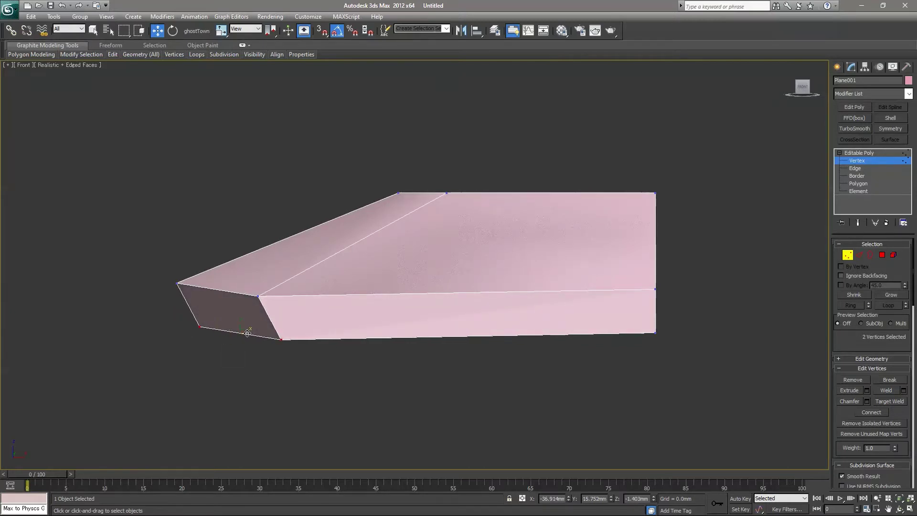
# In Left view, lower the bottom-left and top-left vertices to flatten the bottom
pyautogui.press('l')
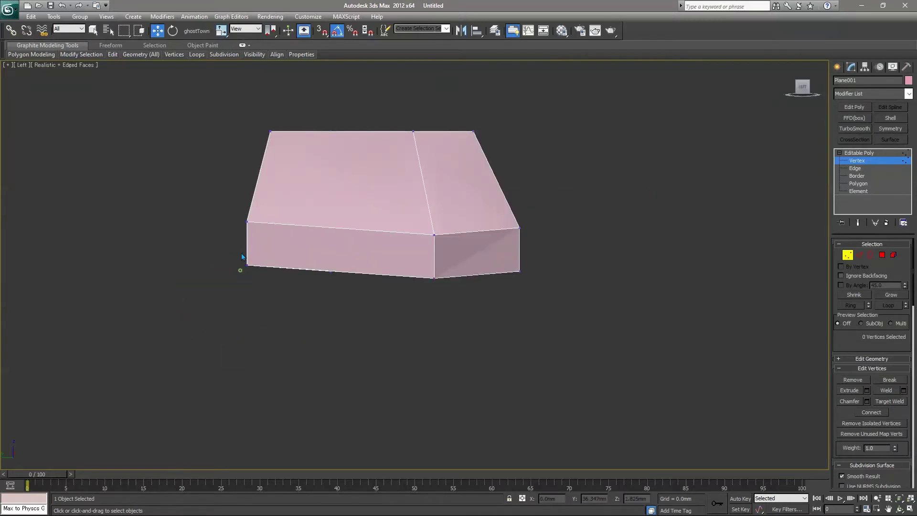
pyautogui.click(244, 263)
pyautogui.moveTo(246, 256); pyautogui.dragTo(246, 267)
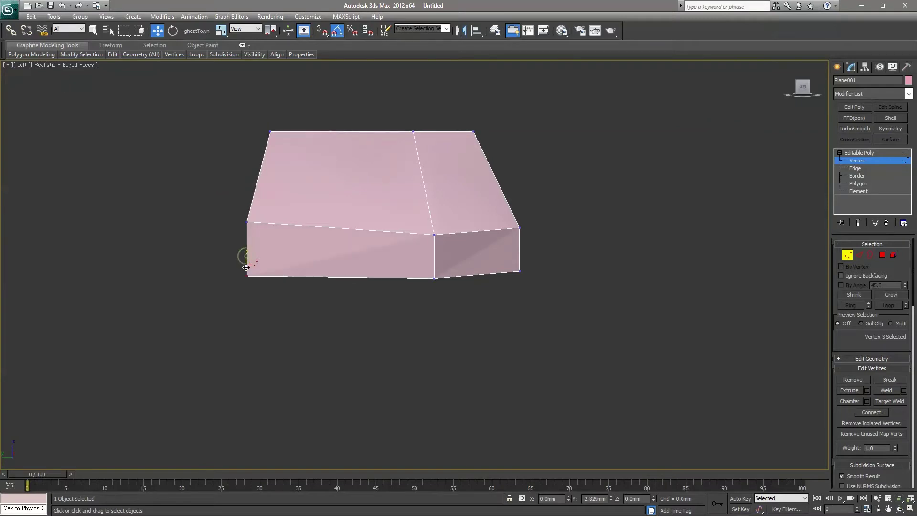
pyautogui.click(246, 220)
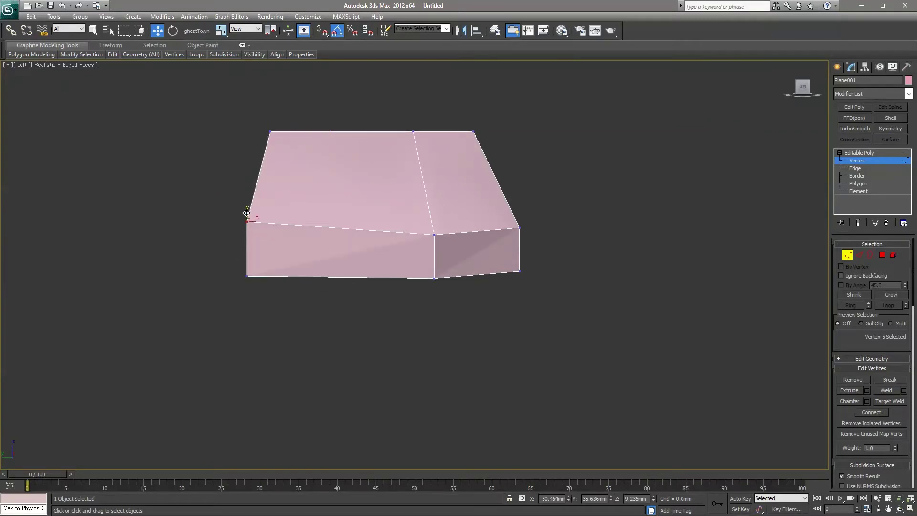
pyautogui.moveTo(246, 213); pyautogui.dragTo(246, 225)
pyautogui.moveTo(481, 260)
pyautogui.mouseDown()
pyautogui.moveTo(525, 280)
pyautogui.moveTo(522, 273)
pyautogui.mouseUp()
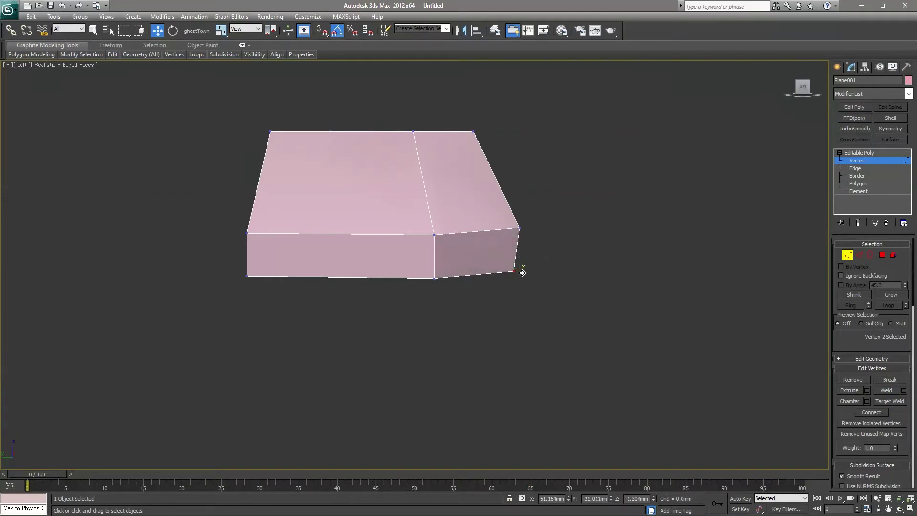
pyautogui.click(538, 258)
# Switch to Perspective and orbit to see the whole shell from above
pyautogui.press('p')
pyautogui.scroll(-5, 492, 271)
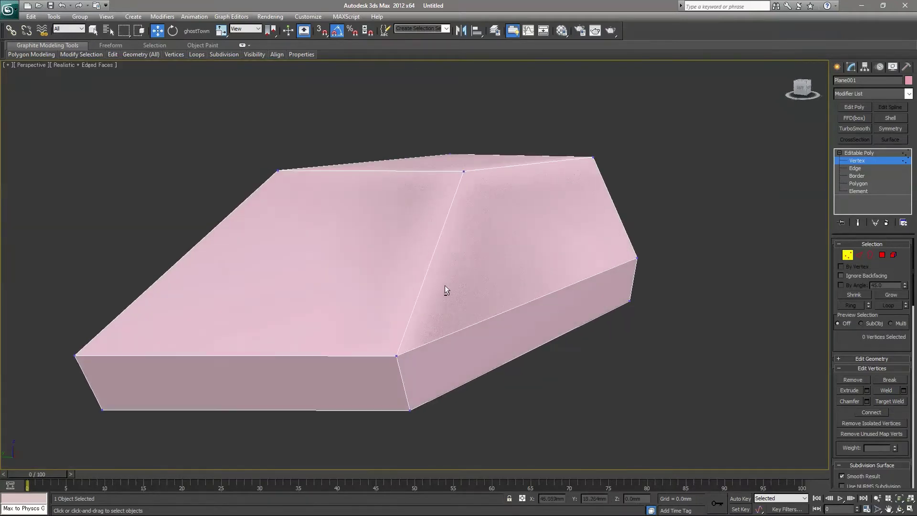
pyautogui.keyDown('alt'); pyautogui.moveTo(446, 289); pyautogui.dragTo(399, 303, button='middle'); pyautogui.keyUp('alt')
pyautogui.scroll(4, 414, 321)
pyautogui.scroll(-4, 410, 323)
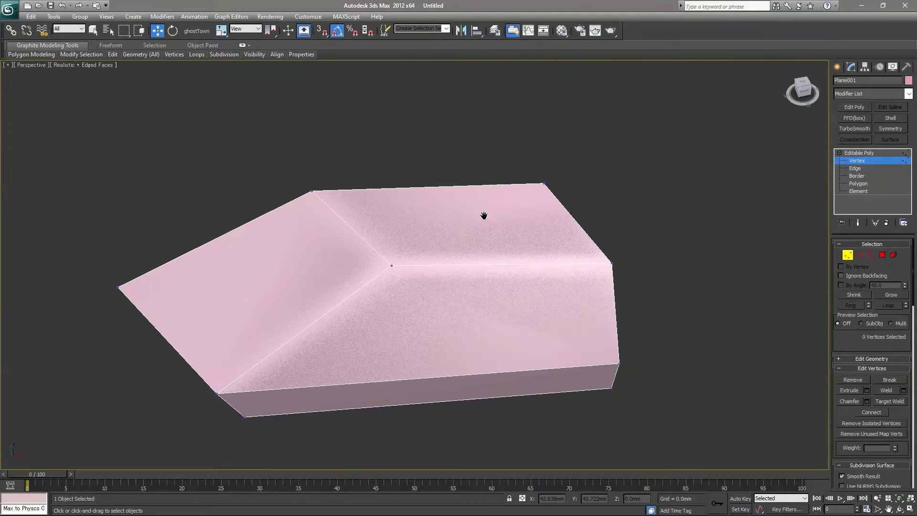
pyautogui.moveTo(483, 214)
pyautogui.keyDown('alt'); pyautogui.mouseDown(button='middle')
pyautogui.moveTo(494, 205)
pyautogui.moveTo(448, 231)
pyautogui.moveTo(424, 225)
pyautogui.moveTo(451, 247)
pyautogui.moveTo(448, 256)
pyautogui.moveTo(459, 253)
pyautogui.mouseUp(button='middle'); pyautogui.keyUp('alt')
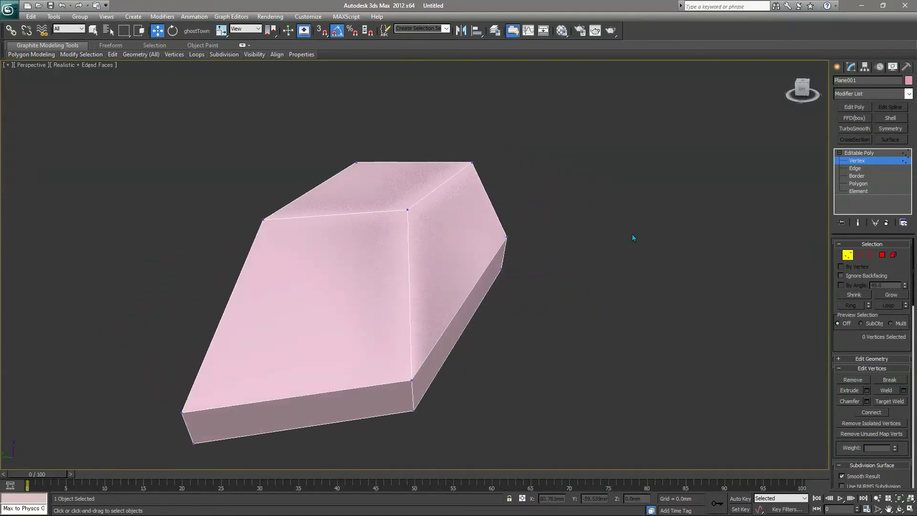
# Chamfer the shell's front vertical edges by about 17.5 mm
pyautogui.click(842, 169)
pyautogui.moveTo(387, 199); pyautogui.dragTo(440, 292)
pyautogui.click(409, 301)
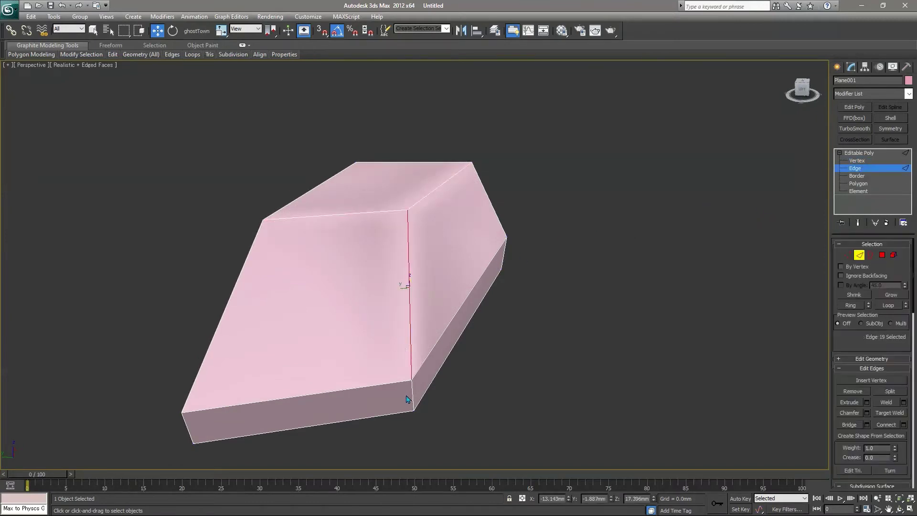
pyautogui.keyDown('ctrl'); pyautogui.click(413, 396); pyautogui.keyUp('ctrl')
pyautogui.moveTo(461, 292)
pyautogui.keyDown('alt'); pyautogui.mouseDown(button='middle')
pyautogui.moveTo(446, 228)
pyautogui.moveTo(434, 276)
pyautogui.moveTo(460, 282)
pyautogui.mouseUp(button='middle'); pyautogui.keyUp('alt')
pyautogui.rightClick(460, 282)
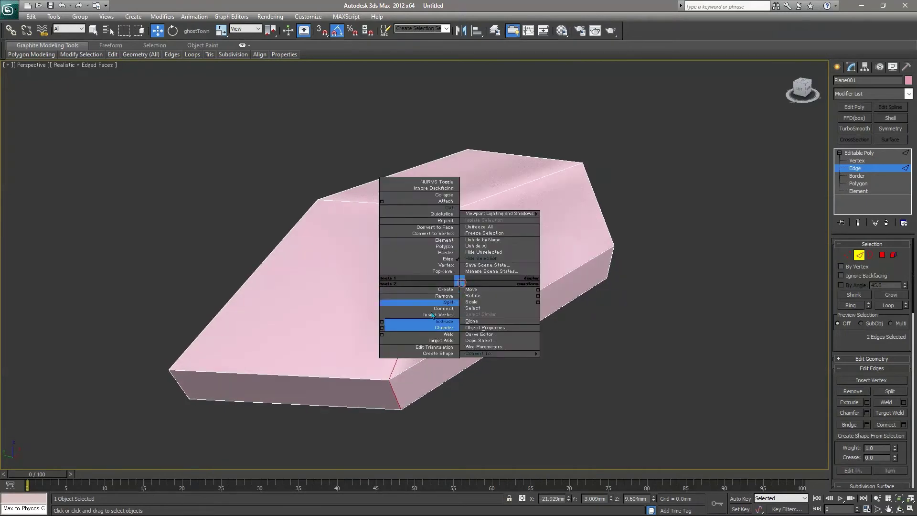
pyautogui.click(381, 328)
pyautogui.moveTo(425, 276); pyautogui.dragTo(509, 292)
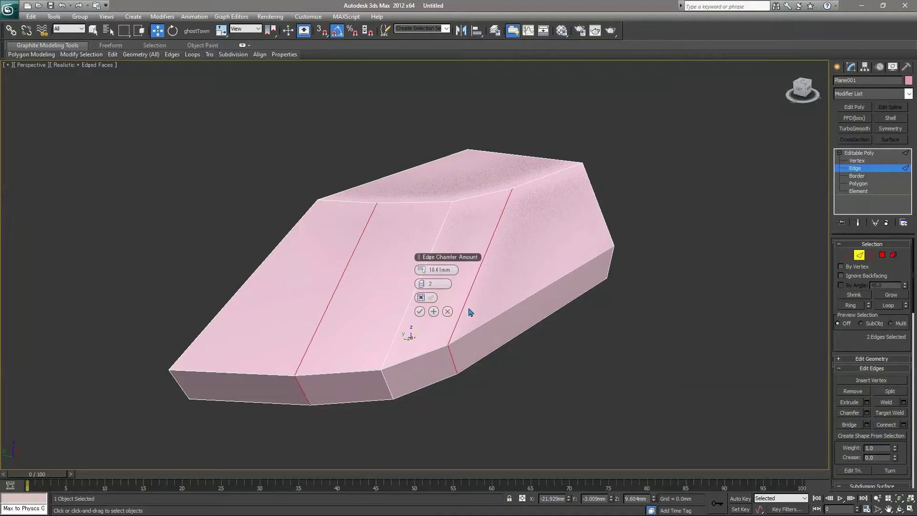
pyautogui.click(419, 312)
pyautogui.click(652, 331)
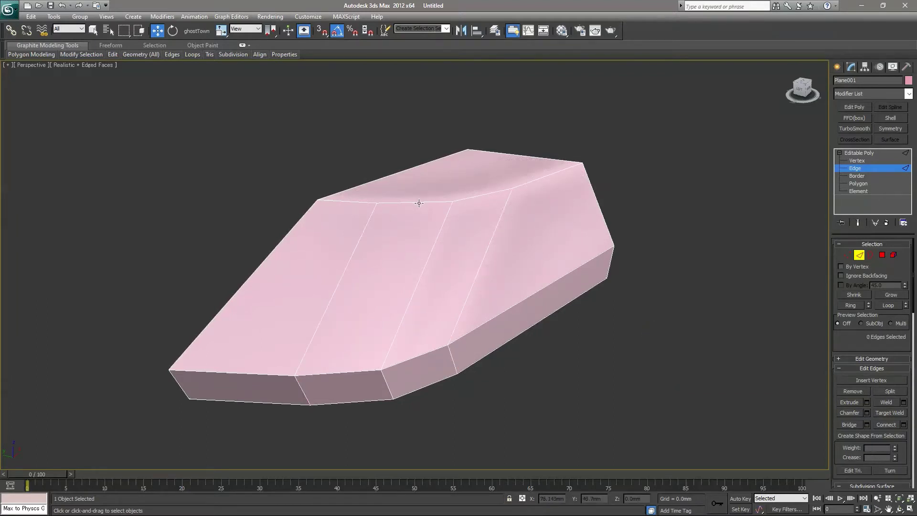
# Connect the side edge ring with a new edge loop slid slightly upward
pyautogui.click(419, 202)
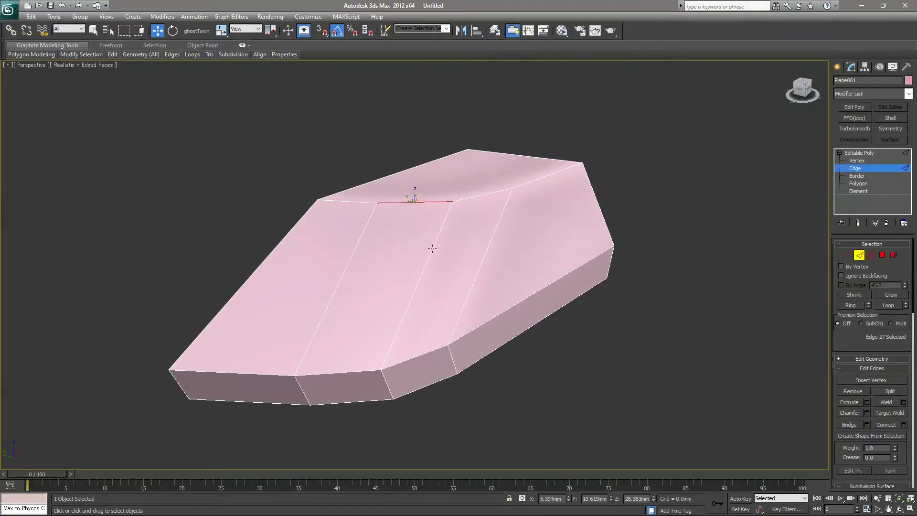
pyautogui.click(354, 251)
pyautogui.hotkey('alt', 'r')
pyautogui.rightClick(415, 254)
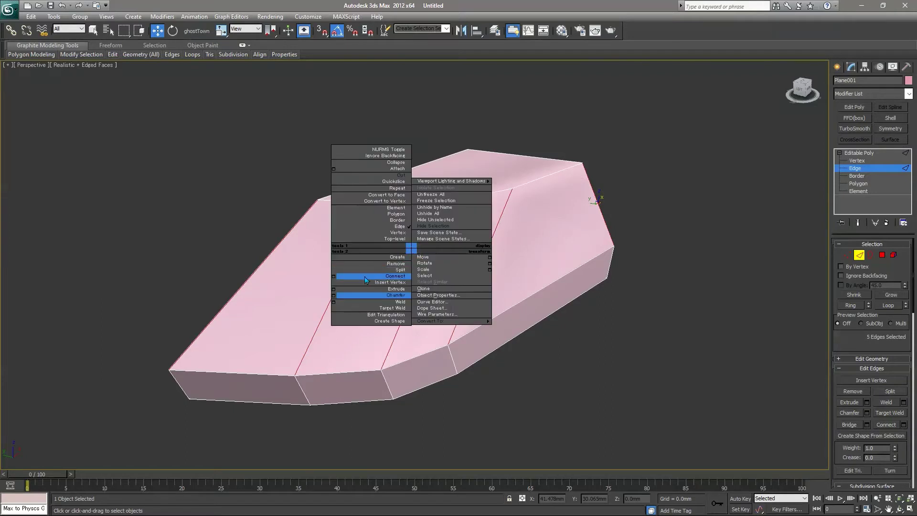
pyautogui.click(408, 301)
pyautogui.moveTo(422, 298); pyautogui.dragTo(422, 292)
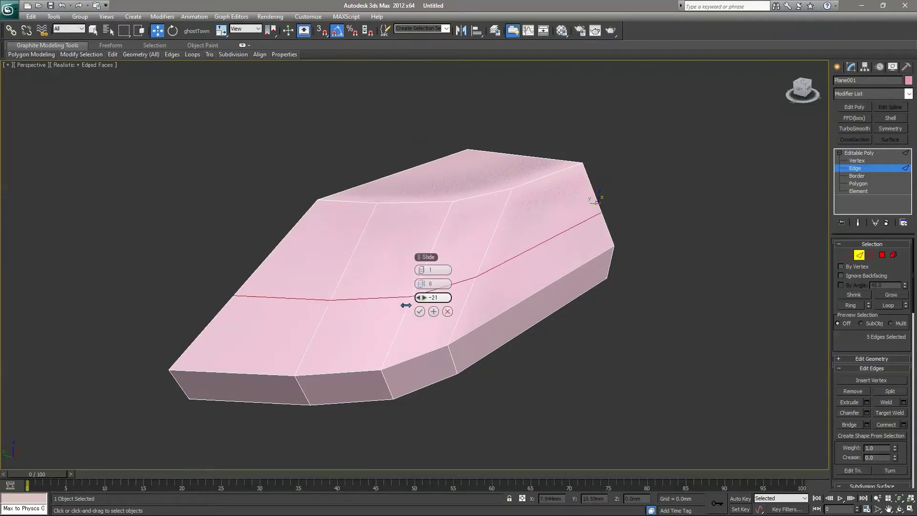
pyautogui.click(419, 311)
pyautogui.click(660, 364)
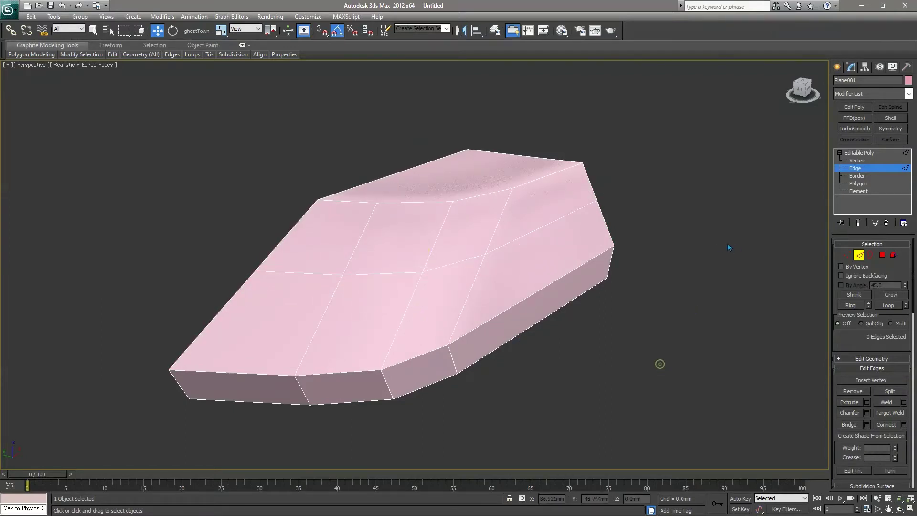
pyautogui.click(858, 183)
# Scale the shell's top polygon down to about 84%
pyautogui.click(473, 178)
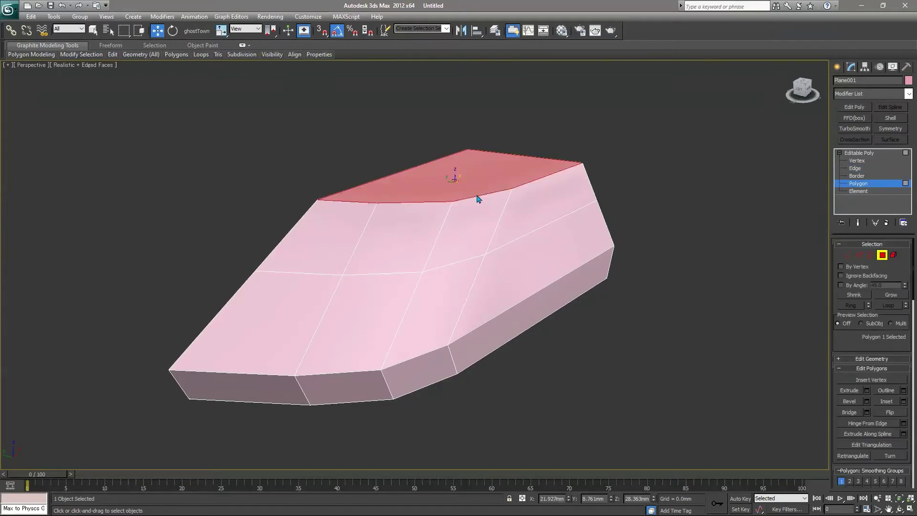
pyautogui.rightClick(477, 199)
pyautogui.keyDown('alt'); pyautogui.moveTo(361, 256); pyautogui.dragTo(423, 278, button='middle'); pyautogui.keyUp('alt')
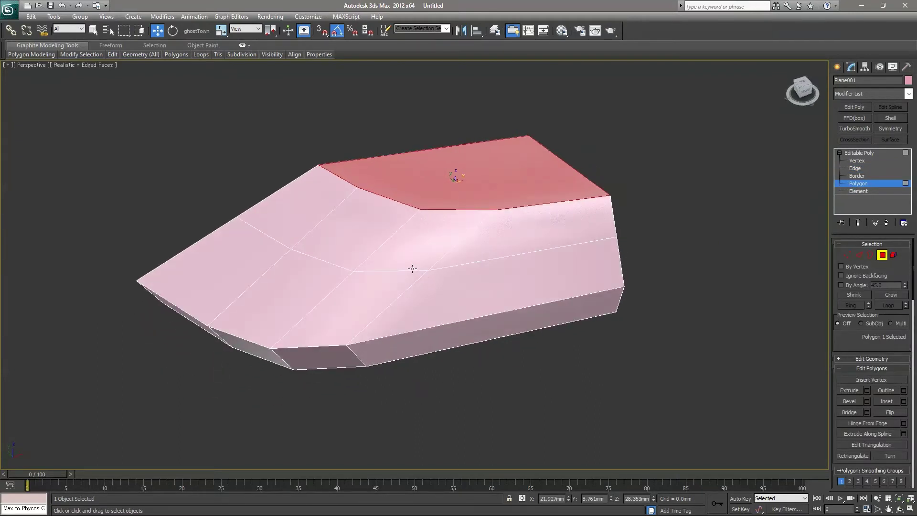
pyautogui.press('r')
pyautogui.moveTo(456, 183); pyautogui.dragTo(460, 192)
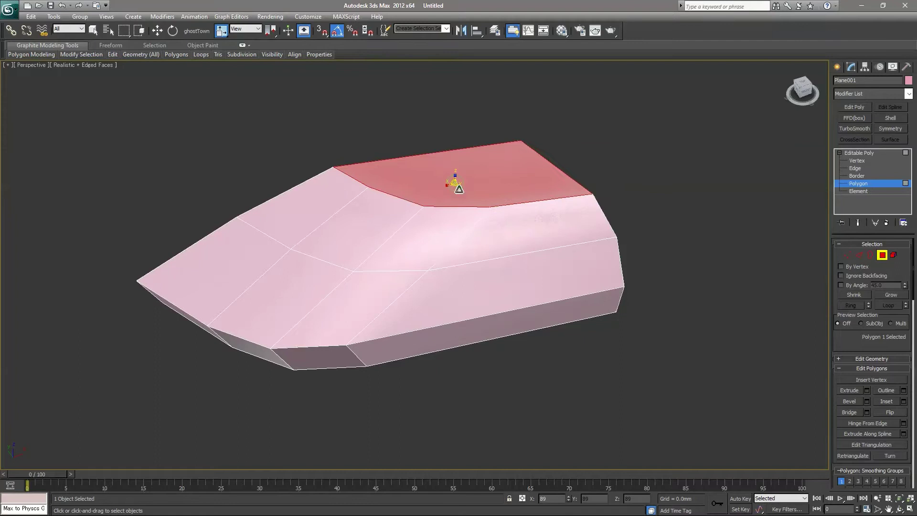
pyautogui.press('q')
pyautogui.click(475, 211)
pyautogui.moveTo(475, 210)
pyautogui.keyDown('alt'); pyautogui.mouseDown(button='middle')
pyautogui.moveTo(536, 210)
pyautogui.moveTo(470, 209)
pyautogui.moveTo(454, 258)
pyautogui.moveTo(428, 254)
pyautogui.moveTo(421, 263)
pyautogui.mouseUp(button='middle'); pyautogui.keyUp('alt')
# Cut a new edge across the top face from a side edge to the top vertex
pyautogui.click(857, 161)
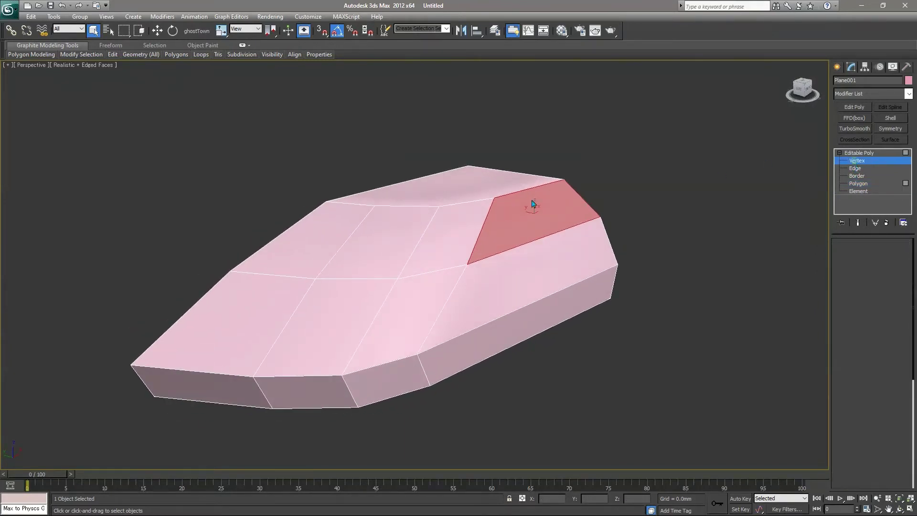
pyautogui.rightClick(476, 201)
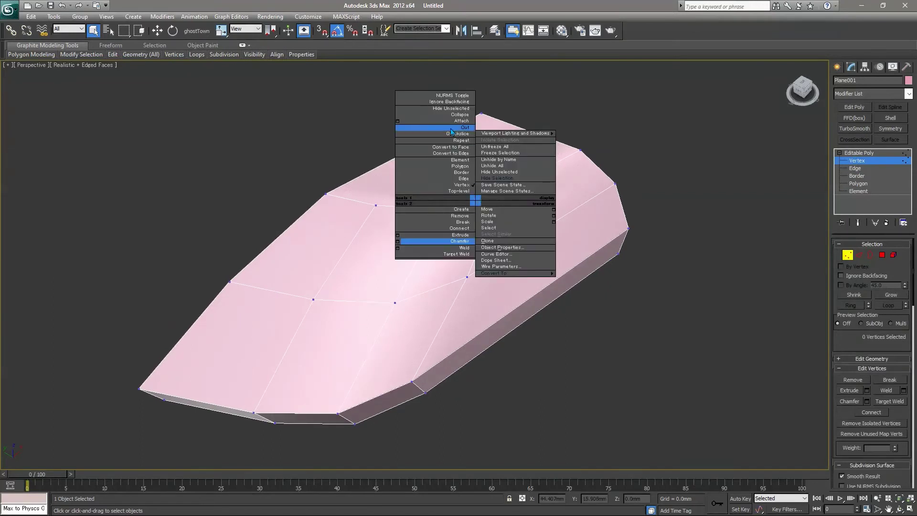
pyautogui.click(461, 127)
pyautogui.click(449, 175)
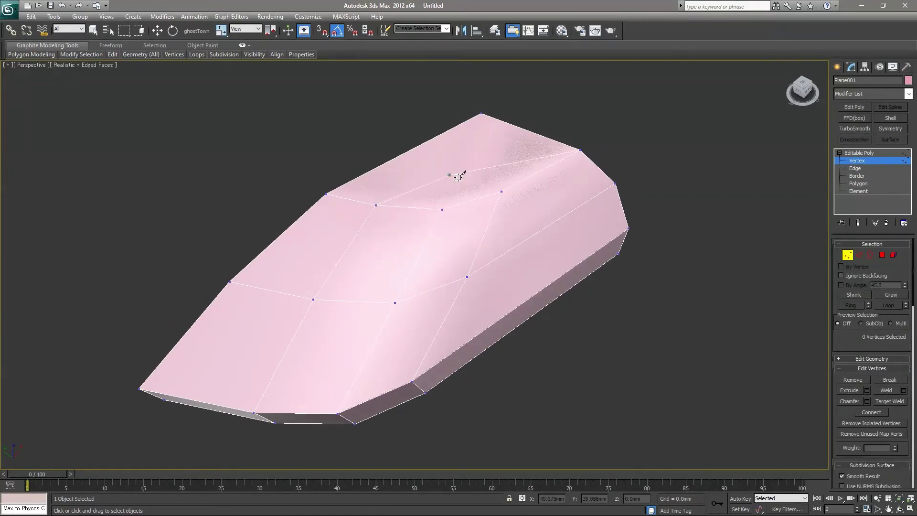
pyautogui.click(500, 191)
pyautogui.click(480, 115)
pyautogui.rightClick(510, 190)
pyautogui.click(858, 184)
# Raise the two selected top vertices of the shell slightly
pyautogui.click(549, 215)
pyautogui.click(526, 153)
pyautogui.keyDown('ctrl'); pyautogui.click(420, 163); pyautogui.keyUp('ctrl')
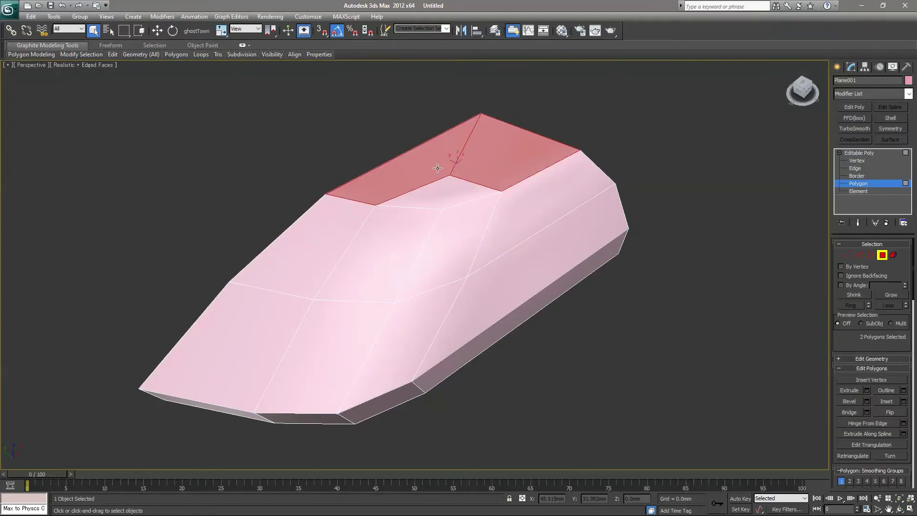
pyautogui.keyDown('alt'); pyautogui.moveTo(438, 169); pyautogui.dragTo(475, 168, button='middle'); pyautogui.keyUp('alt')
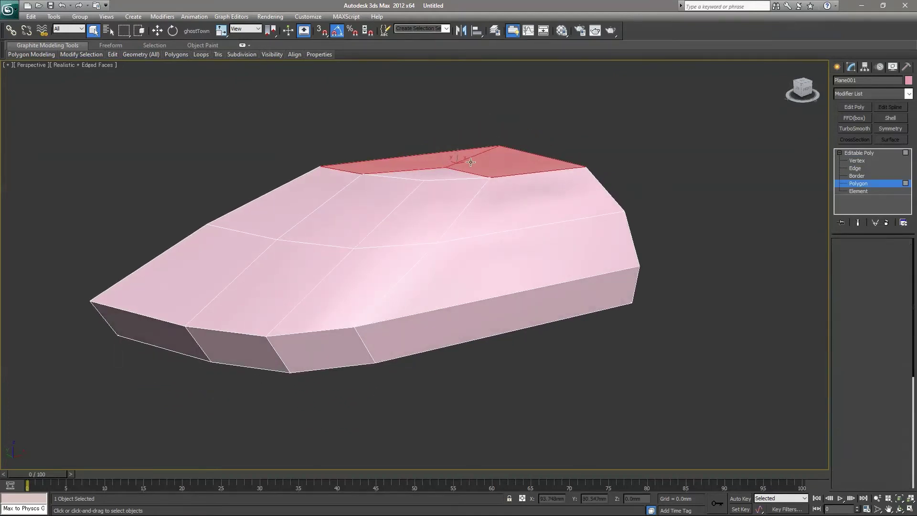
pyautogui.press('1')
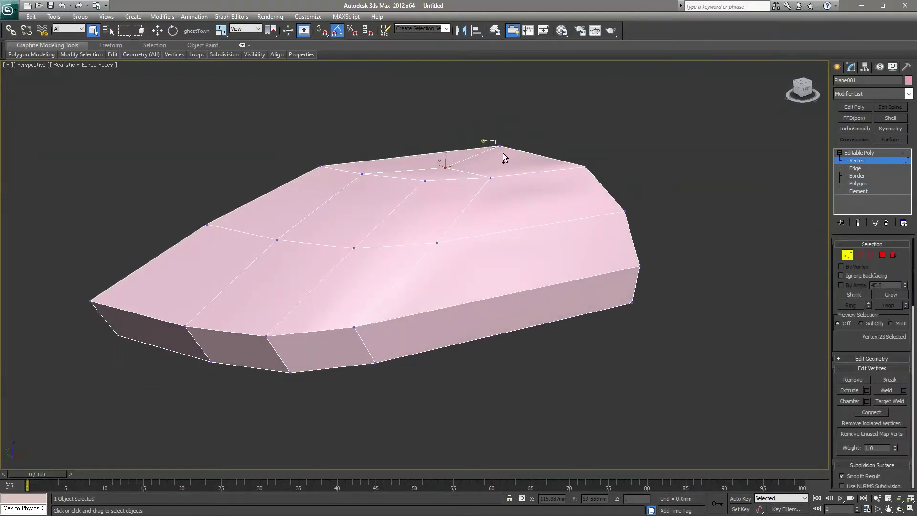
pyautogui.keyDown('ctrl'); pyautogui.click(500, 147); pyautogui.keyUp('ctrl')
pyautogui.press('w')
pyautogui.moveTo(475, 152); pyautogui.dragTo(470, 141)
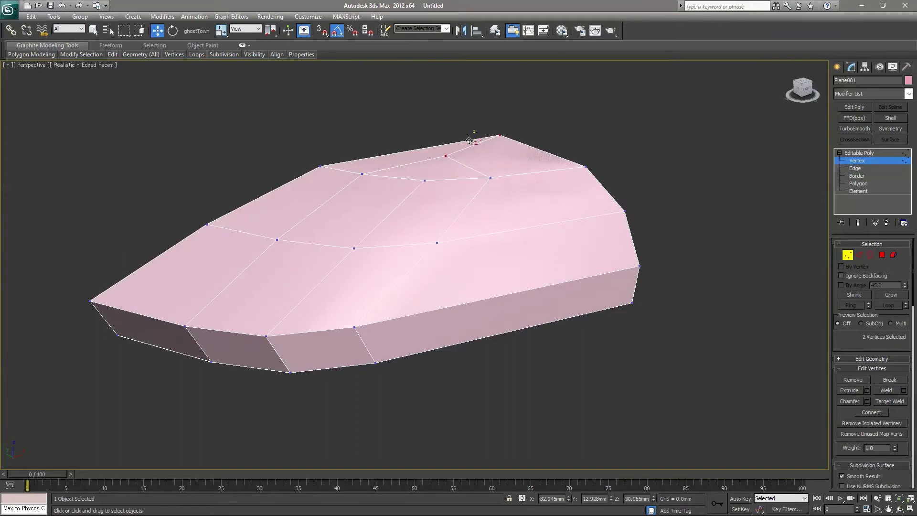
# Check the shape in See-Through mode and nudge the top ridge vertex up slightly
pyautogui.click(444, 178)
pyautogui.click(321, 165)
pyautogui.hotkey('alt', 'x')
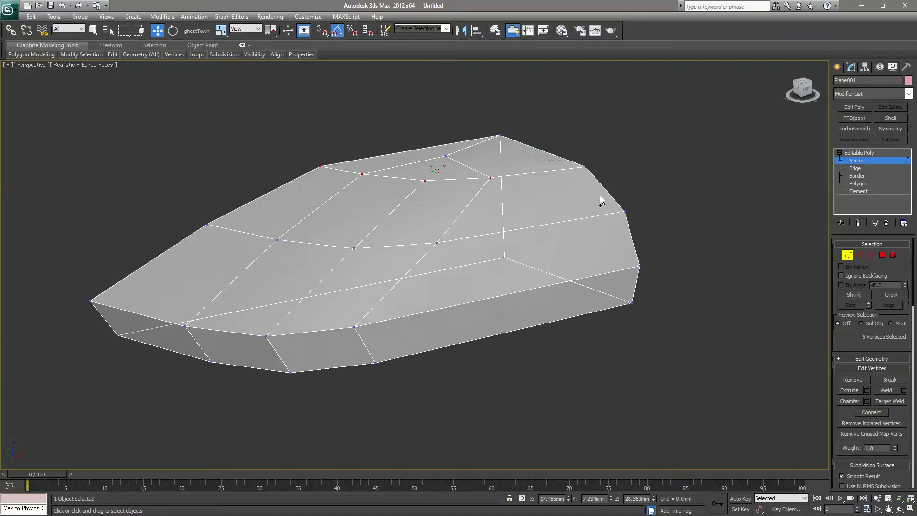
pyautogui.hotkey('alt', 'x')
pyautogui.click(438, 168)
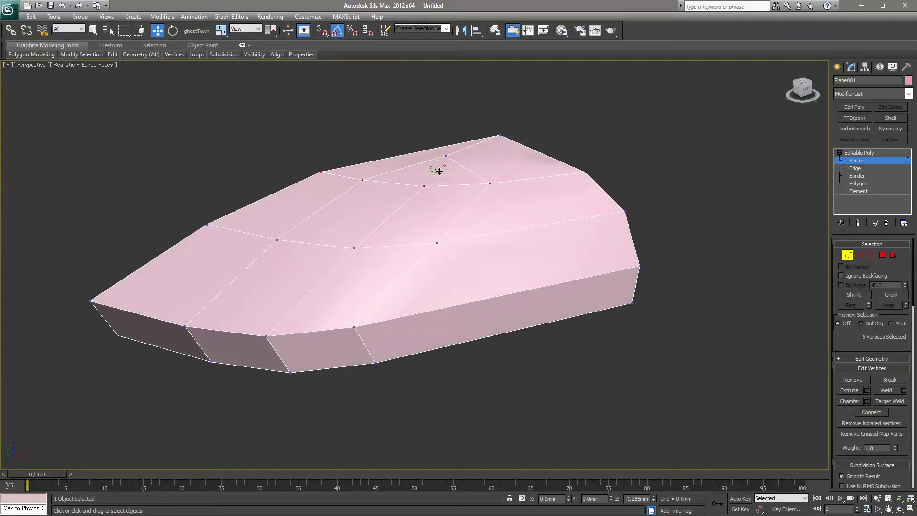
pyautogui.click(445, 155)
pyautogui.moveTo(444, 151); pyautogui.dragTo(444, 149)
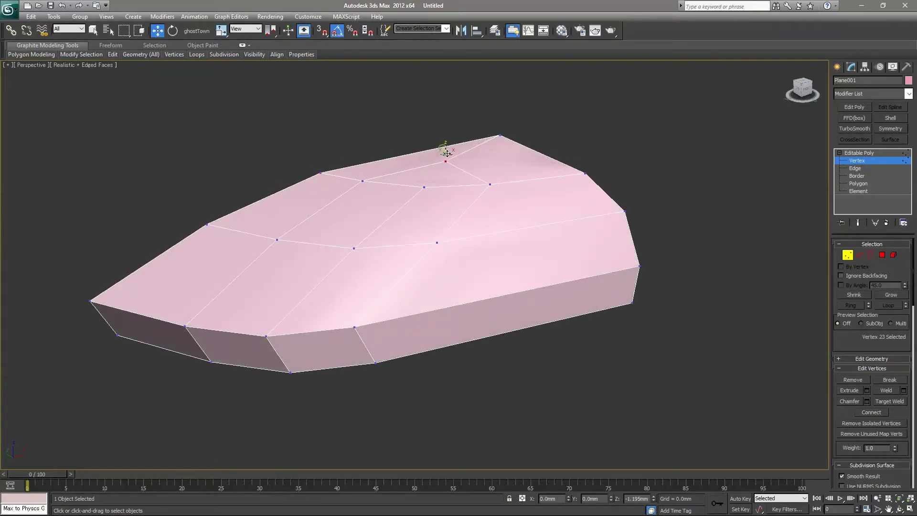
pyautogui.press('q')
pyautogui.click(481, 170)
pyautogui.moveTo(481, 170)
pyautogui.keyDown('alt'); pyautogui.mouseDown(button='middle')
pyautogui.moveTo(426, 262)
pyautogui.moveTo(470, 225)
pyautogui.moveTo(510, 230)
pyautogui.mouseUp(button='middle'); pyautogui.keyUp('alt')
# Connect the lower side edge ring with a new loop slid lower on the sides
pyautogui.click(856, 168)
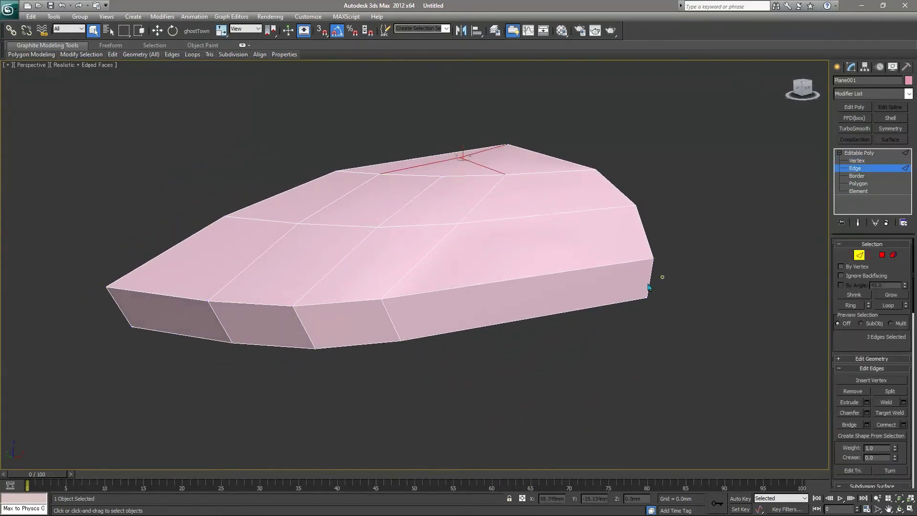
pyautogui.keyDown('shift'); pyautogui.click(386, 315); pyautogui.keyUp('shift')
pyautogui.rightClick(453, 301)
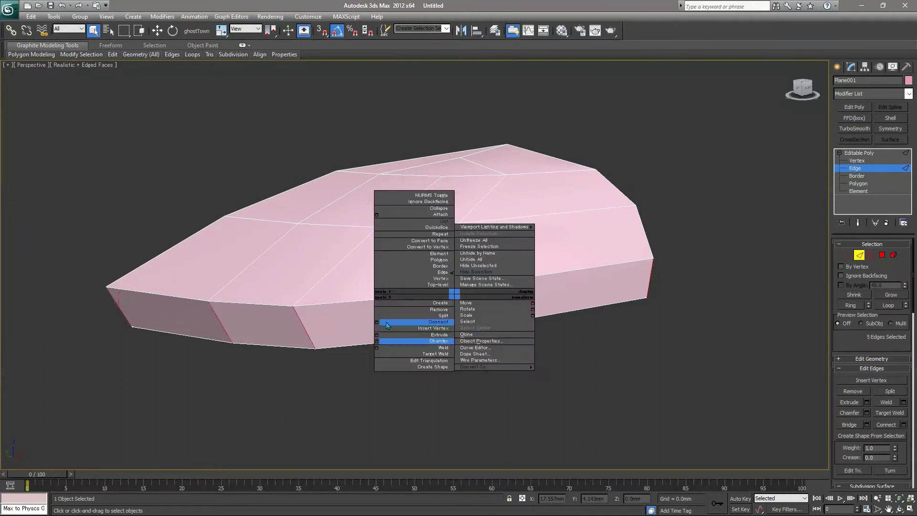
pyautogui.click(375, 323)
pyautogui.moveTo(424, 299); pyautogui.dragTo(401, 320)
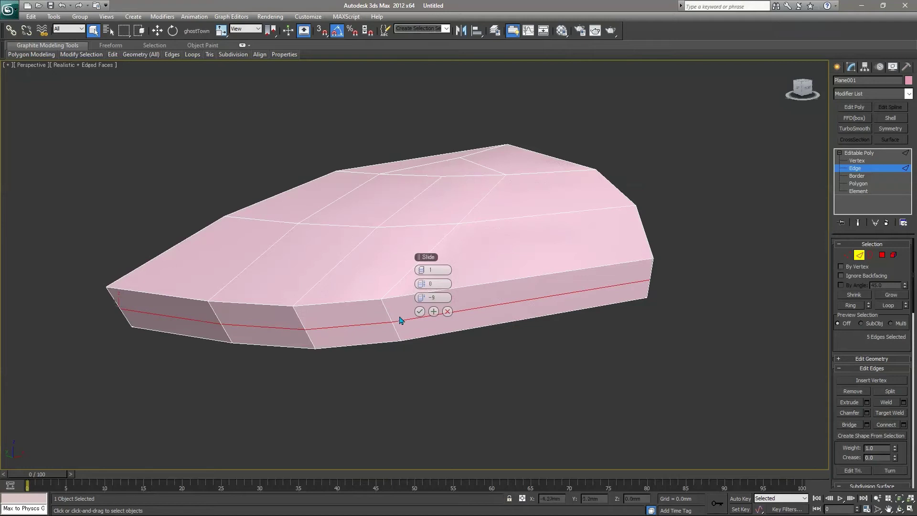
pyautogui.click(420, 311)
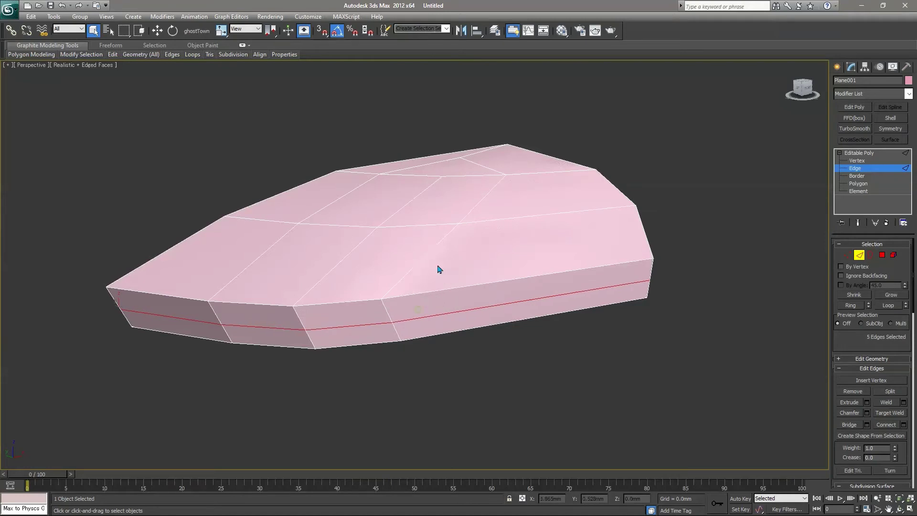
pyautogui.click(450, 250)
# In Front view, raise the seven top ridge vertices to arch the roof
pyautogui.press('f')
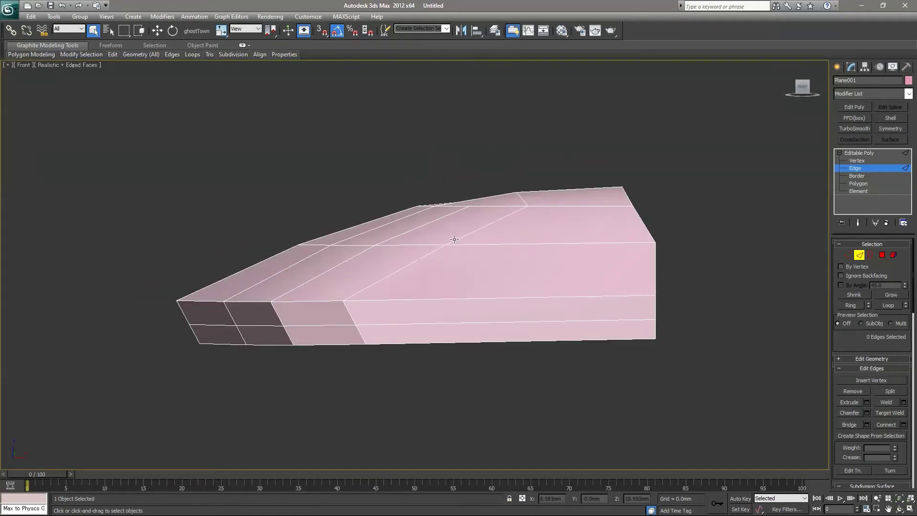
pyautogui.press('1')
pyautogui.moveTo(374, 147); pyautogui.dragTo(683, 226)
pyautogui.press('w')
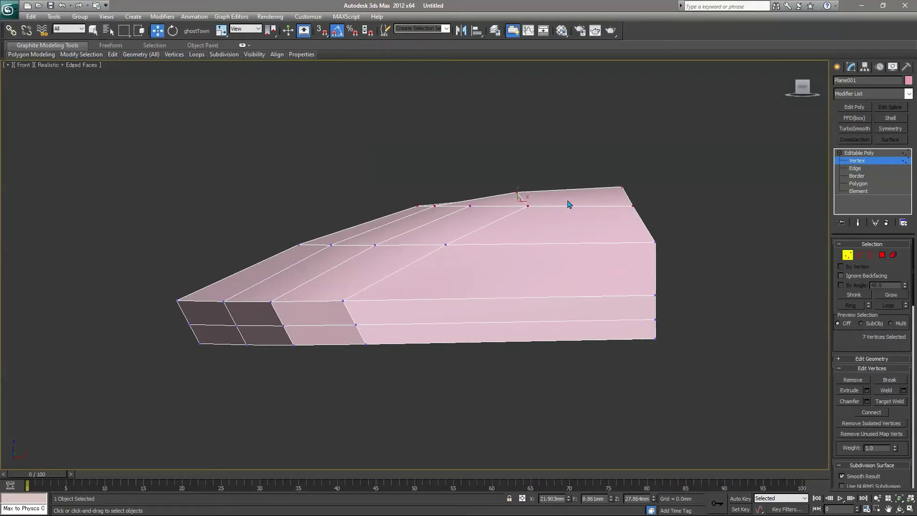
pyautogui.moveTo(513, 196); pyautogui.dragTo(513, 176)
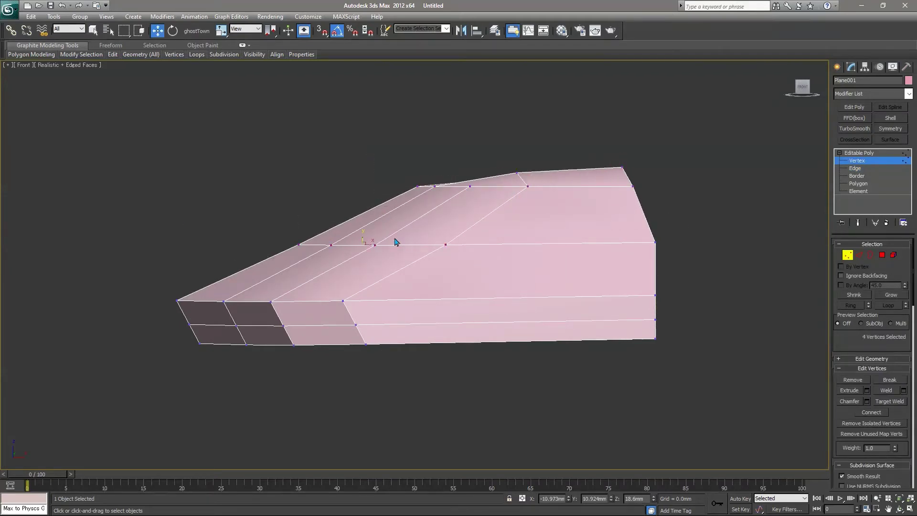
pyautogui.hotkey('shift', 'alt', 'l')
pyautogui.rightClick(667, 267)
pyautogui.moveTo(425, 243); pyautogui.dragTo(426, 234)
# Reselect the seven top vertices and lift them higher still
pyautogui.press('q')
pyautogui.click(480, 228)
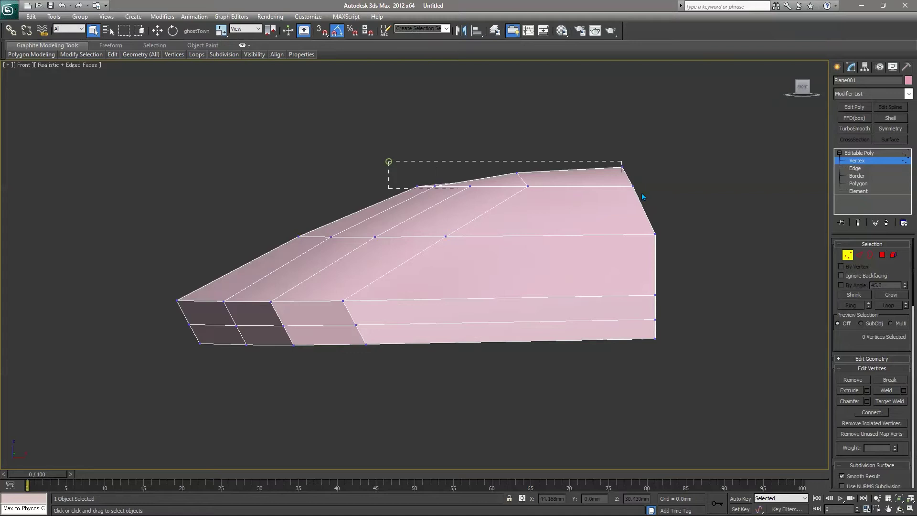
pyautogui.moveTo(388, 161); pyautogui.dragTo(641, 193)
pyautogui.press('w')
pyautogui.moveTo(524, 175); pyautogui.dragTo(524, 167)
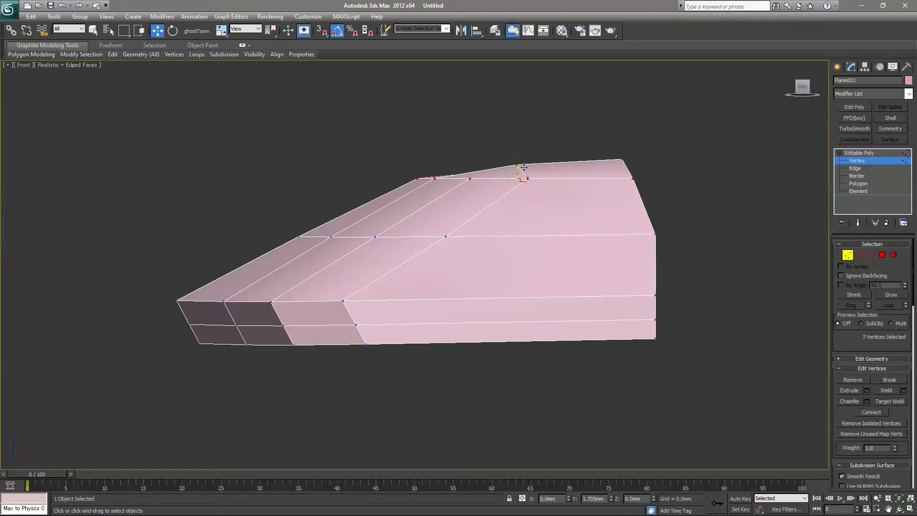
# With Edge constraint on, slide three lower side vertices along their edges
pyautogui.press('q')
pyautogui.press('p')
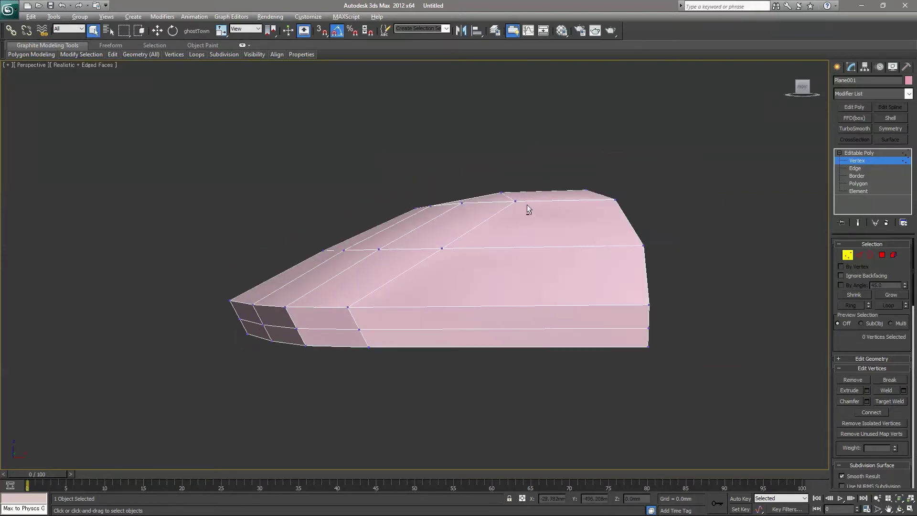
pyautogui.moveTo(528, 209)
pyautogui.keyDown('alt'); pyautogui.mouseDown(button='middle')
pyautogui.moveTo(581, 235)
pyautogui.moveTo(508, 253)
pyautogui.mouseUp(button='middle'); pyautogui.keyUp('alt')
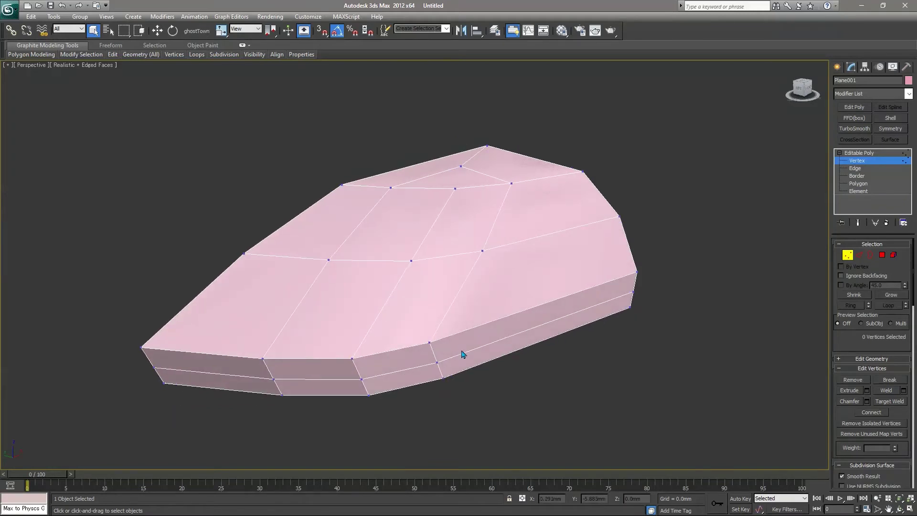
pyautogui.moveTo(420, 329); pyautogui.dragTo(454, 403)
pyautogui.keyDown('alt'); pyautogui.moveTo(454, 403); pyautogui.dragTo(466, 397, button='middle'); pyautogui.keyUp('alt')
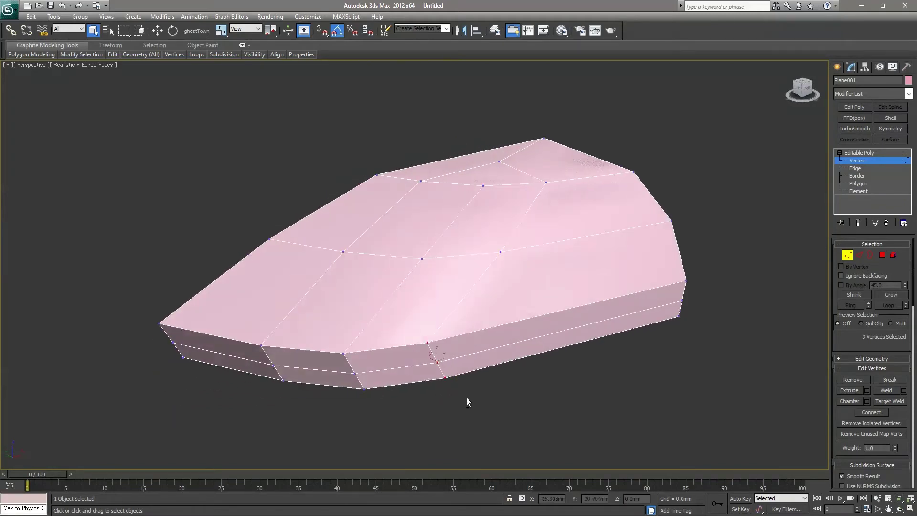
pyautogui.click(888, 362)
pyautogui.click(882, 299)
pyautogui.press('w')
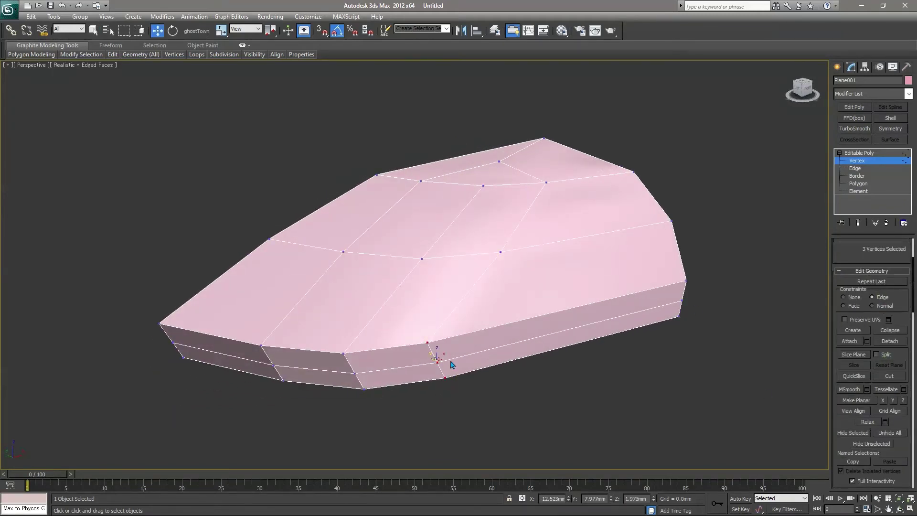
pyautogui.moveTo(451, 360); pyautogui.dragTo(495, 346)
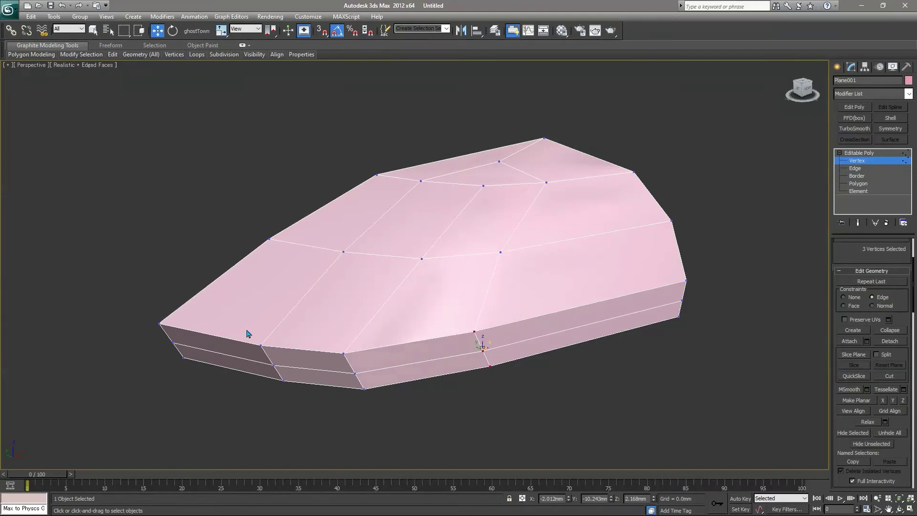
pyautogui.moveTo(268, 364); pyautogui.dragTo(247, 360)
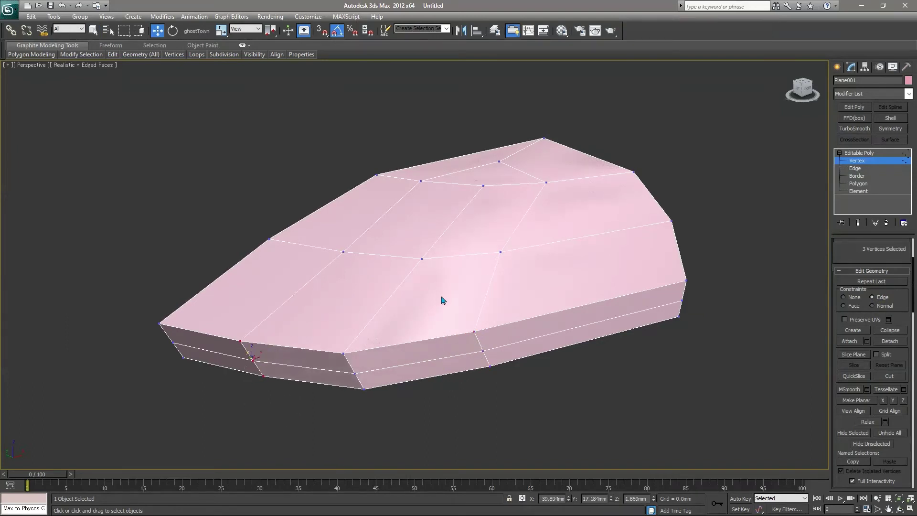
# Cut two new edges across the shell's flat end face from the side vertices
pyautogui.click(500, 249)
pyautogui.click(546, 272)
pyautogui.press('q')
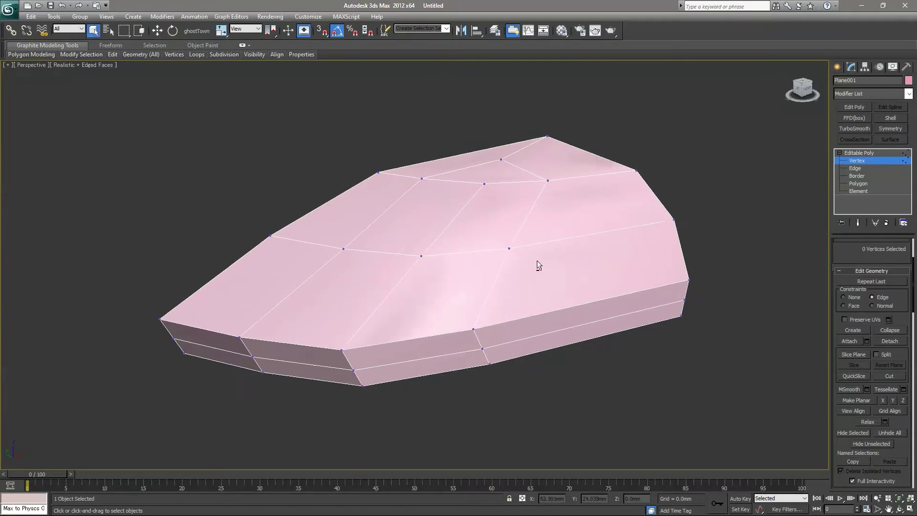
pyautogui.moveTo(537, 260)
pyautogui.keyDown('alt'); pyautogui.mouseDown(button='middle')
pyautogui.moveTo(668, 265)
pyautogui.moveTo(573, 263)
pyautogui.moveTo(534, 345)
pyautogui.mouseUp(button='middle'); pyautogui.keyUp('alt')
pyautogui.press('4')
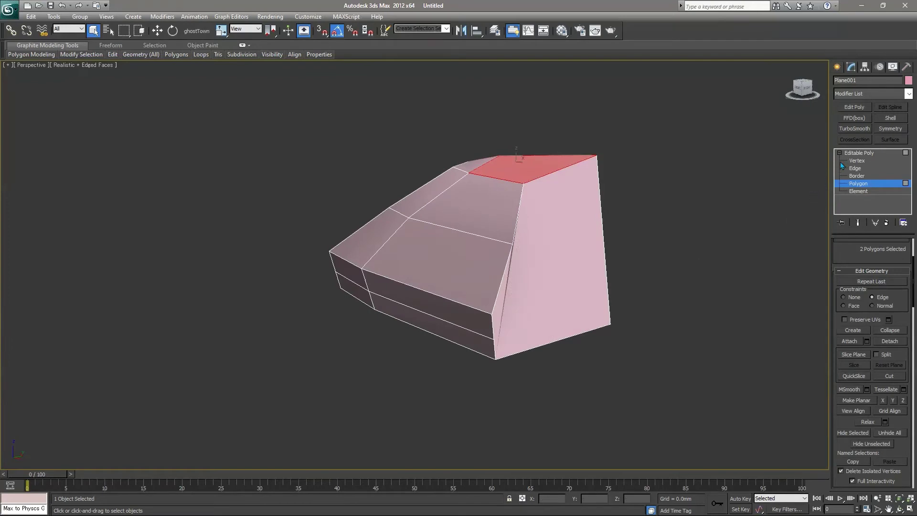
pyautogui.click(842, 161)
pyautogui.rightClick(762, 229)
pyautogui.click(728, 153)
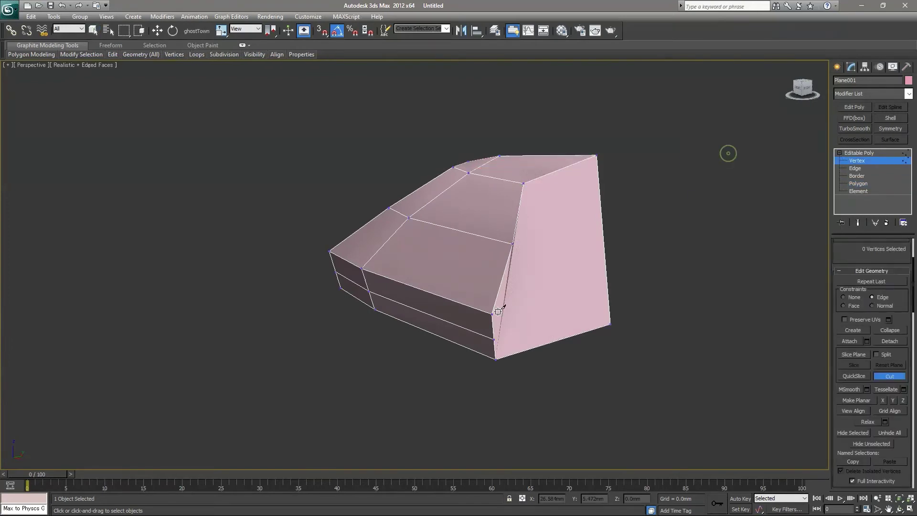
pyautogui.click(490, 314)
pyautogui.click(606, 279)
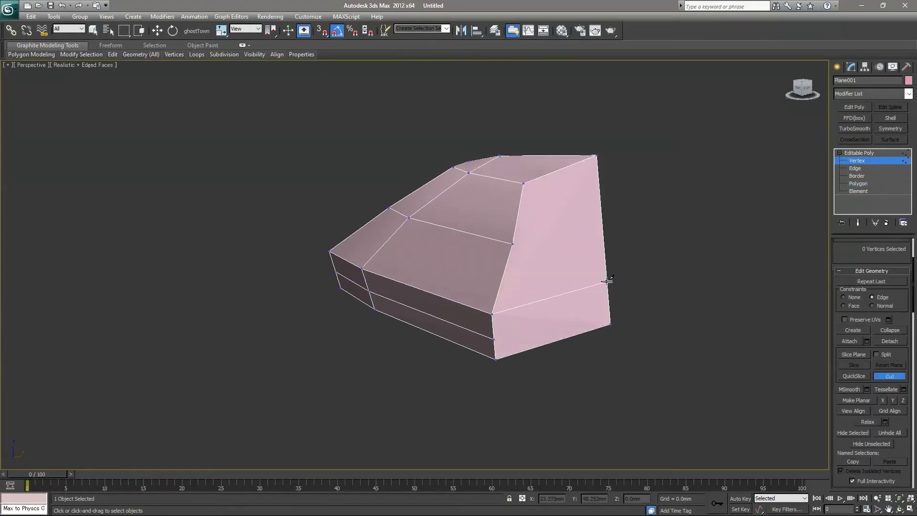
pyautogui.click(493, 340)
pyautogui.click(609, 302)
# Extrude the lower back face outward into a thin flat flange
pyautogui.click(514, 242)
pyautogui.rightClick(643, 221)
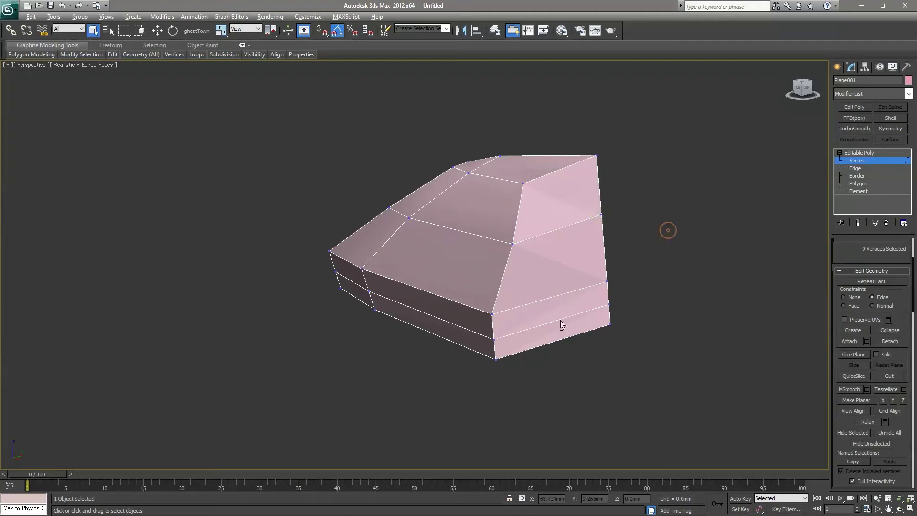
pyautogui.keyDown('alt'); pyautogui.moveTo(560, 323); pyautogui.dragTo(738, 246, button='middle'); pyautogui.keyUp('alt')
pyautogui.click(849, 187)
pyautogui.click(616, 325)
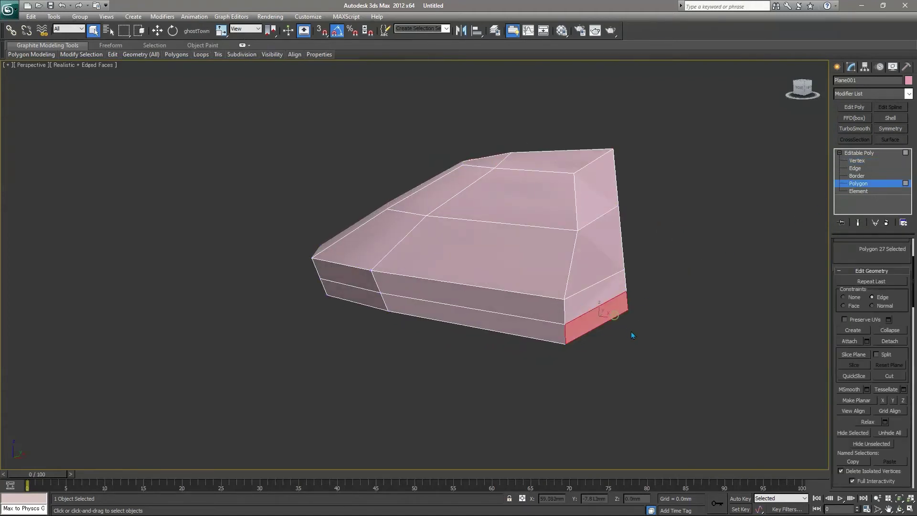
pyautogui.rightClick(641, 318)
pyautogui.click(563, 342)
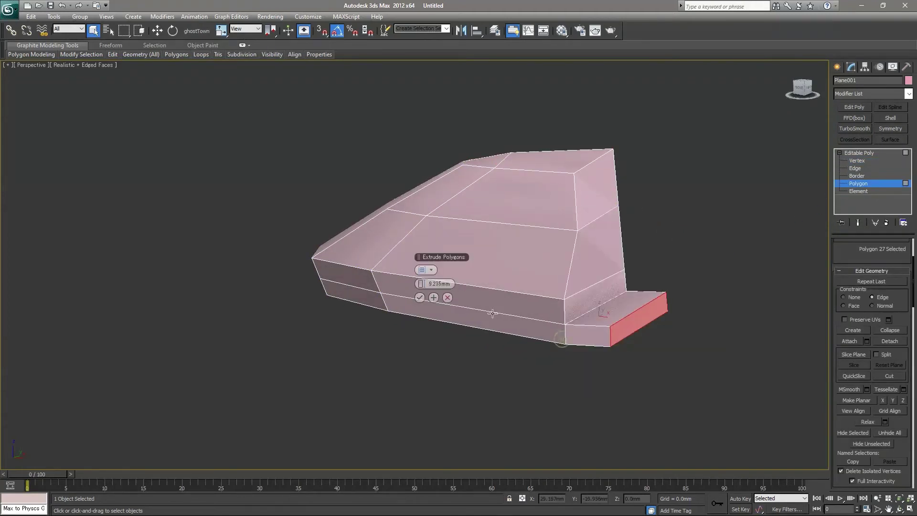
pyautogui.moveTo(421, 283); pyautogui.dragTo(435, 305)
pyautogui.click(420, 297)
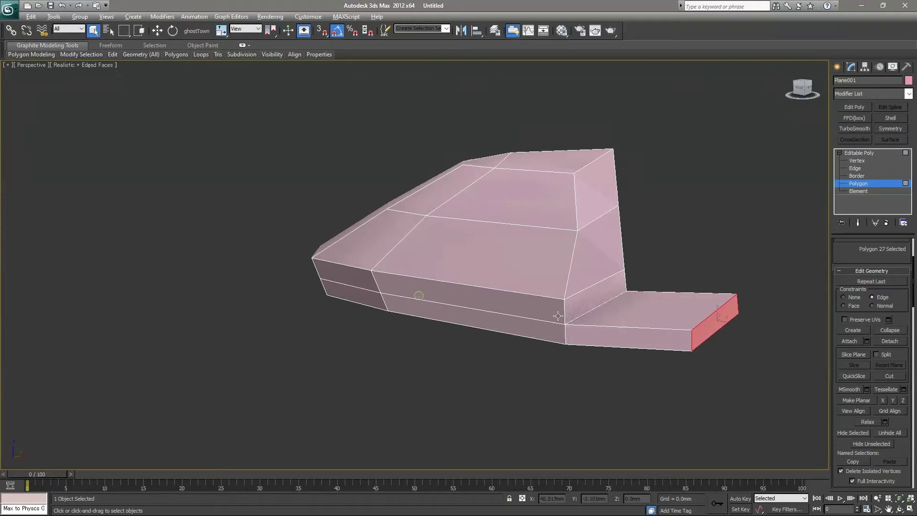
# In Front view, lower the flange's end face slightly, then return to Perspective
pyautogui.moveTo(425, 303)
pyautogui.keyDown('alt'); pyautogui.mouseDown(button='middle')
pyautogui.moveTo(725, 315)
pyautogui.moveTo(712, 327)
pyautogui.mouseUp(button='middle'); pyautogui.keyUp('alt')
pyautogui.press('w')
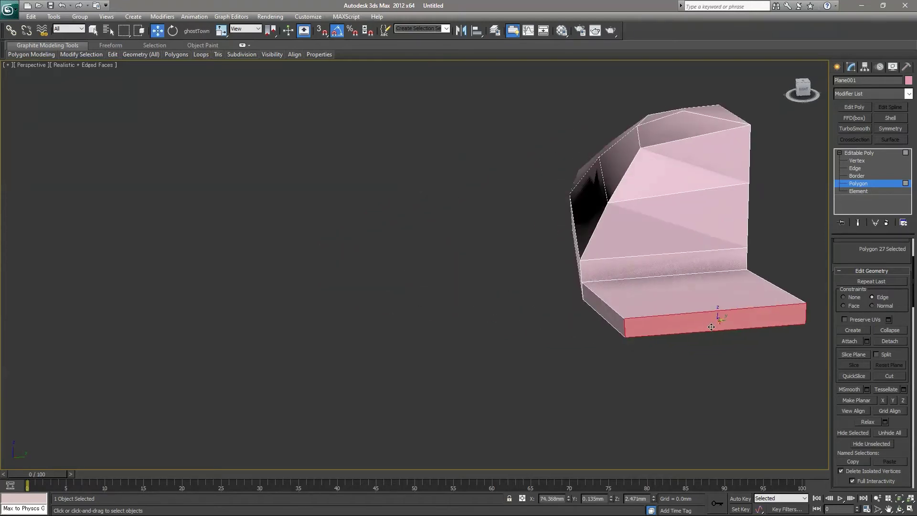
pyautogui.press('f')
pyautogui.scroll(-3, 500, 323)
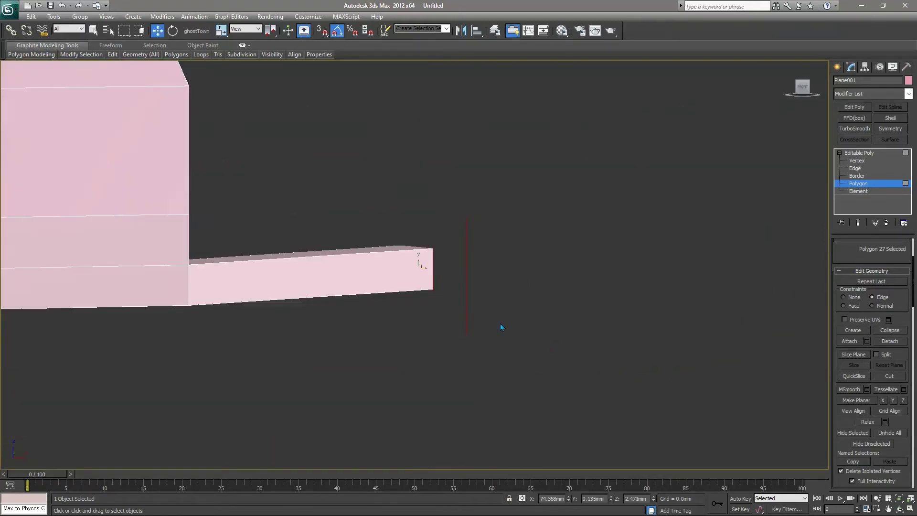
pyautogui.moveTo(500, 323); pyautogui.dragTo(659, 314, button='middle')
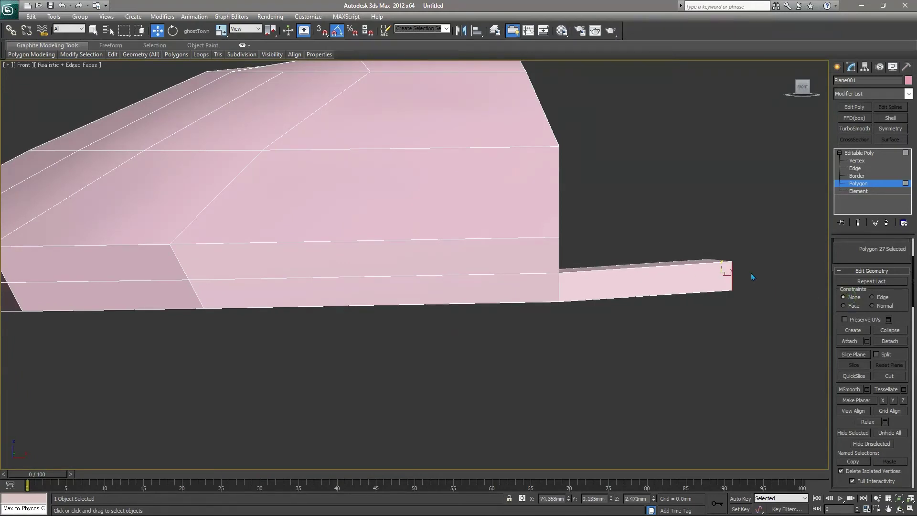
pyautogui.moveTo(724, 267); pyautogui.dragTo(725, 273)
pyautogui.click(642, 222)
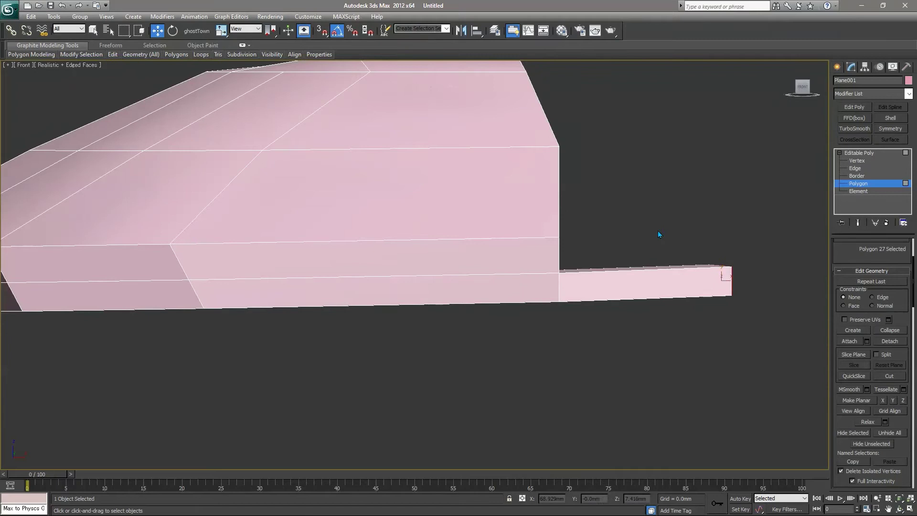
pyautogui.press('q')
pyautogui.press('p')
pyautogui.scroll(-3, 558, 253)
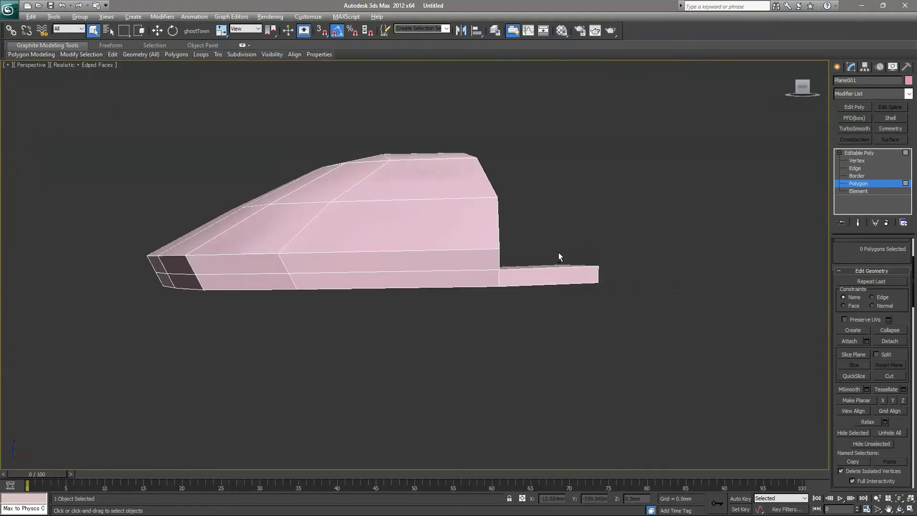
pyautogui.moveTo(558, 252)
pyautogui.keyDown('alt'); pyautogui.mouseDown(button='middle')
pyautogui.moveTo(544, 283)
pyautogui.moveTo(598, 286)
pyautogui.mouseUp(button='middle'); pyautogui.keyUp('alt')
pyautogui.scroll(5, 524, 276)
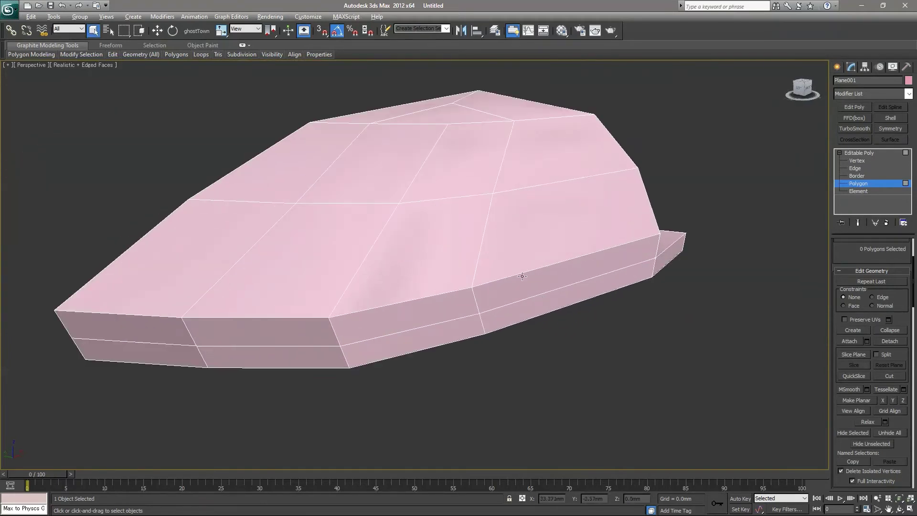
# Try a smoothing modifier on the shell, then remove it again
pyautogui.click(849, 130)
pyautogui.click(901, 258)
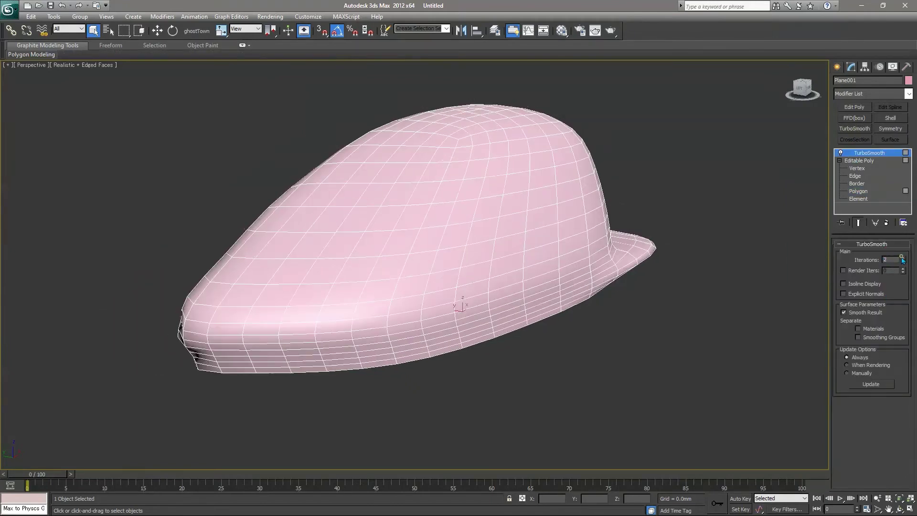
pyautogui.keyDown('alt'); pyautogui.moveTo(621, 268); pyautogui.dragTo(687, 238, button='middle'); pyautogui.keyUp('alt')
pyautogui.hotkey('ctrl', 'z')
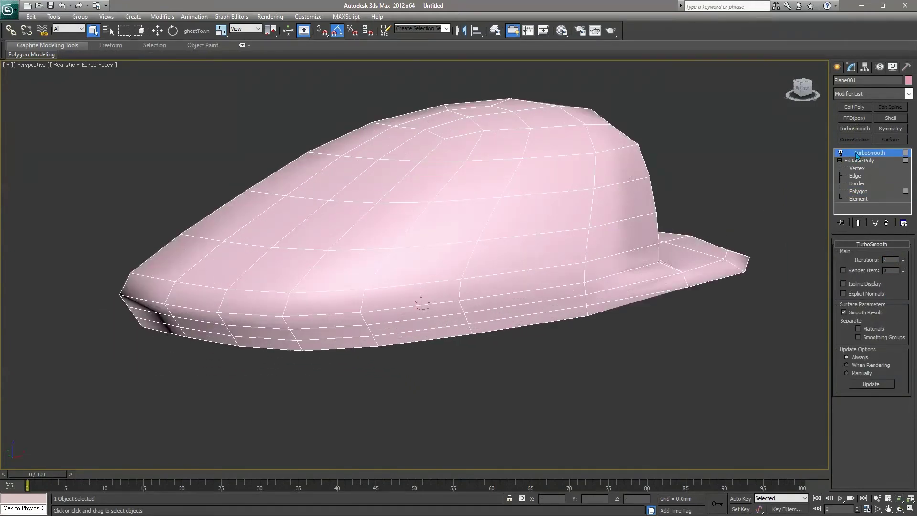
pyautogui.rightClick(870, 153)
pyautogui.click(822, 168)
pyautogui.press('4')
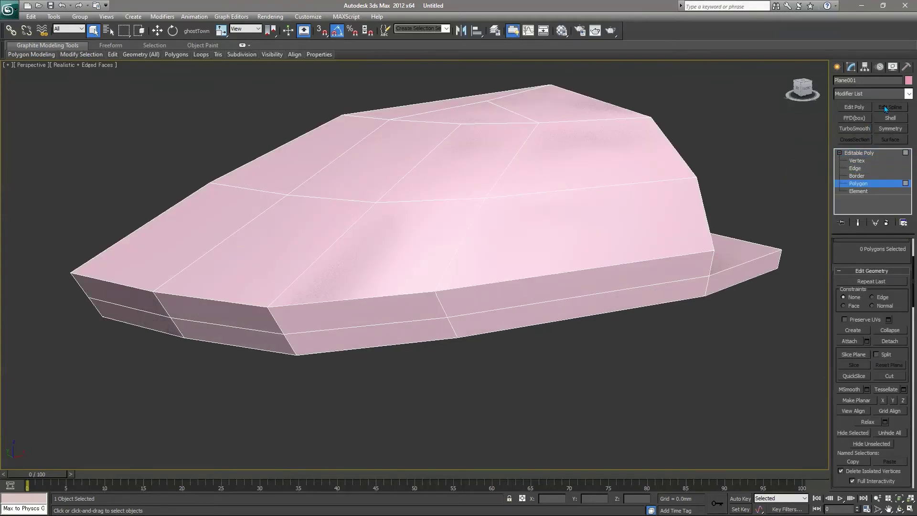
# Add TurboSmooth with 2 iterations and return to the Editable Poly cage
pyautogui.click(909, 94)
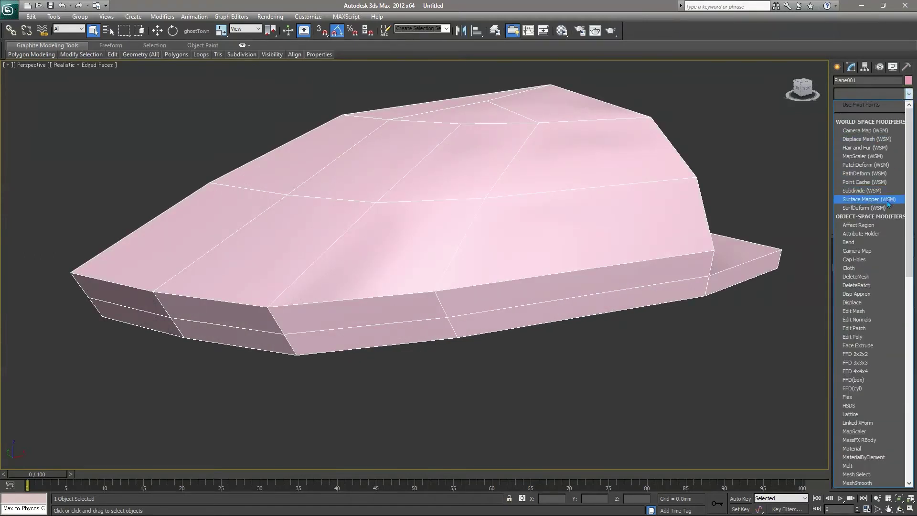
pyautogui.press('t')
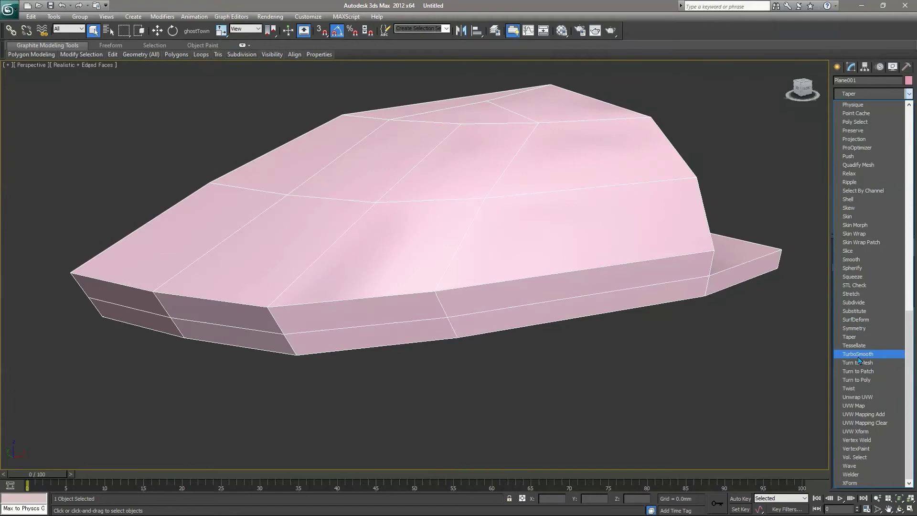
pyautogui.click(858, 354)
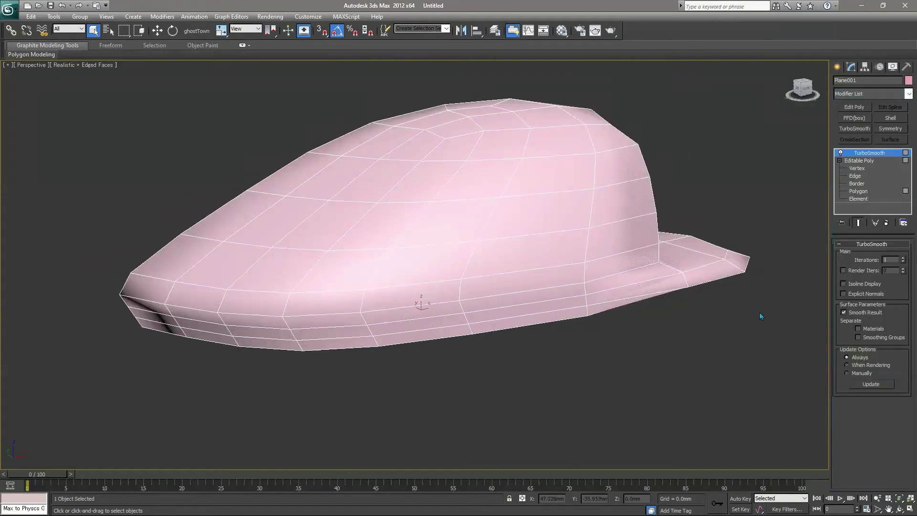
pyautogui.click(903, 259)
pyautogui.click(863, 191)
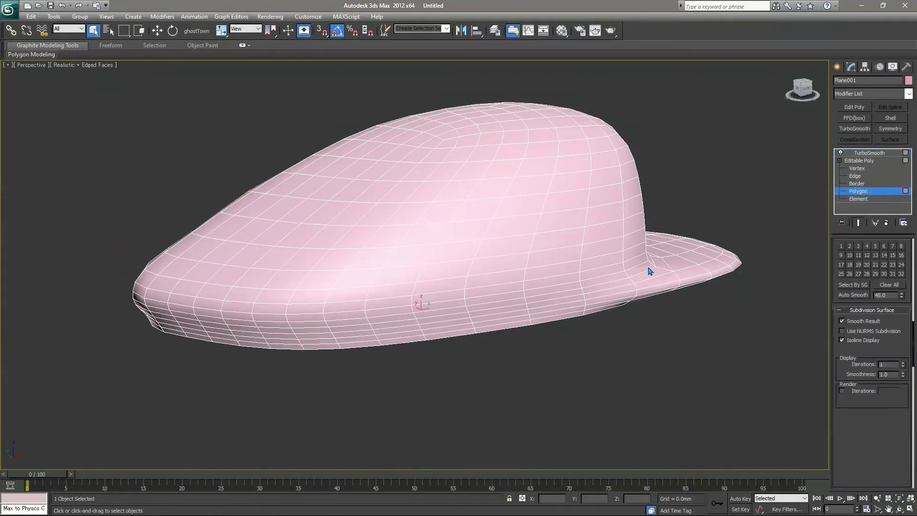
pyautogui.moveTo(566, 278)
pyautogui.keyDown('alt'); pyautogui.mouseDown(button='middle')
pyautogui.moveTo(492, 272)
pyautogui.moveTo(510, 271)
pyautogui.mouseUp(button='middle'); pyautogui.keyUp('alt')
pyautogui.click(850, 177)
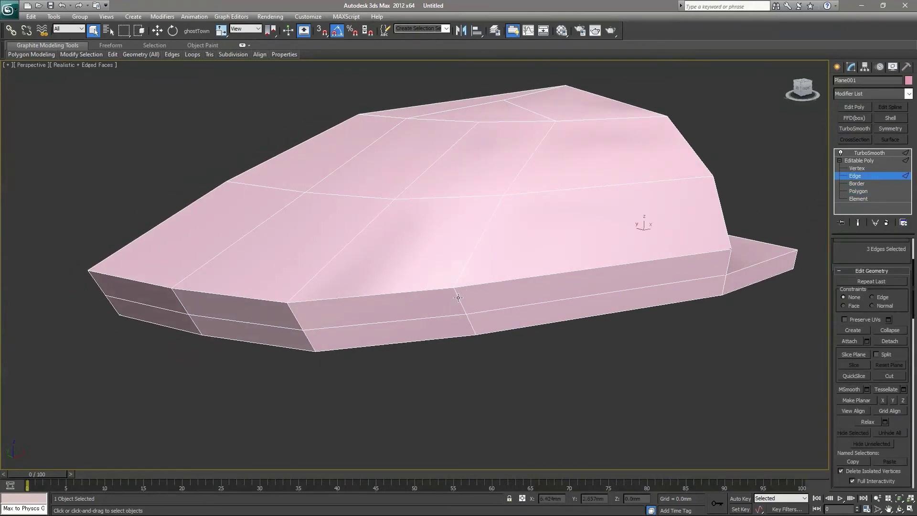
# Connect the side edge ring with a new loop slid along the band
pyautogui.keyDown('shift'); pyautogui.click(295, 327); pyautogui.keyUp('shift')
pyautogui.rightClick(382, 309)
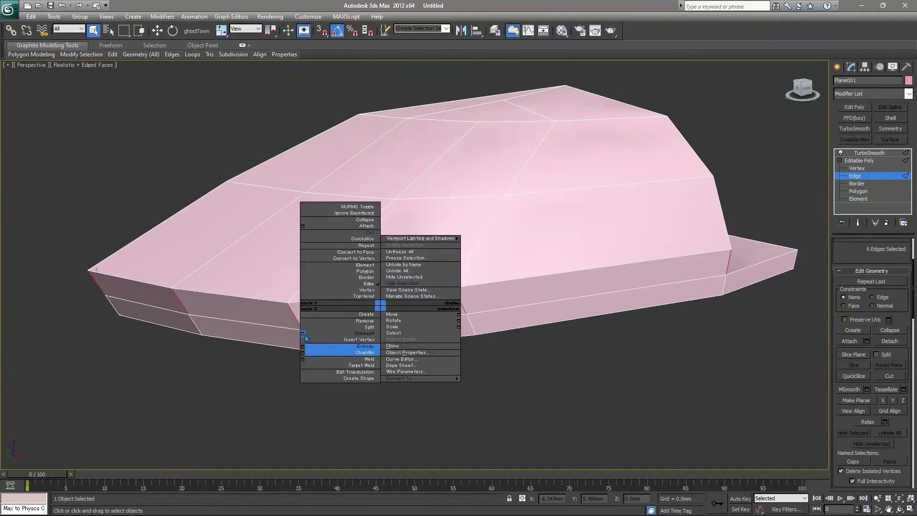
pyautogui.click(363, 349)
pyautogui.moveTo(420, 297); pyautogui.dragTo(300, 333)
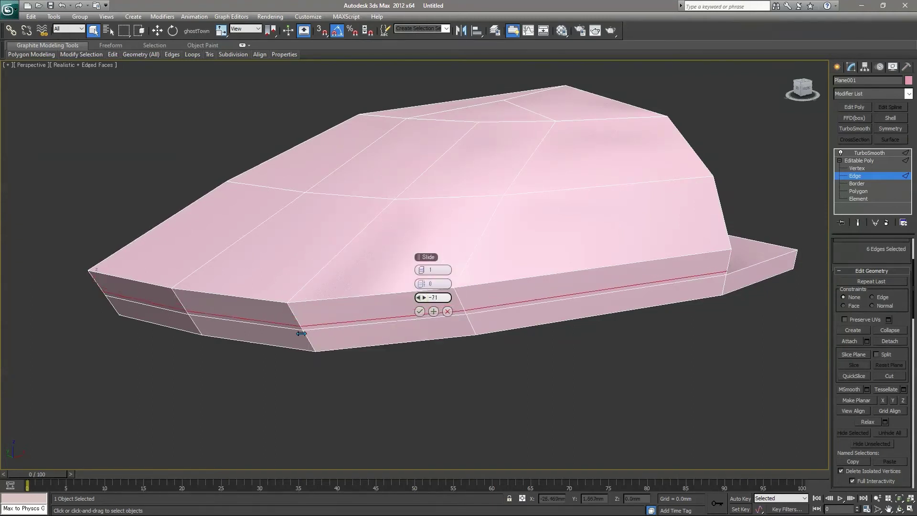
pyautogui.click(419, 311)
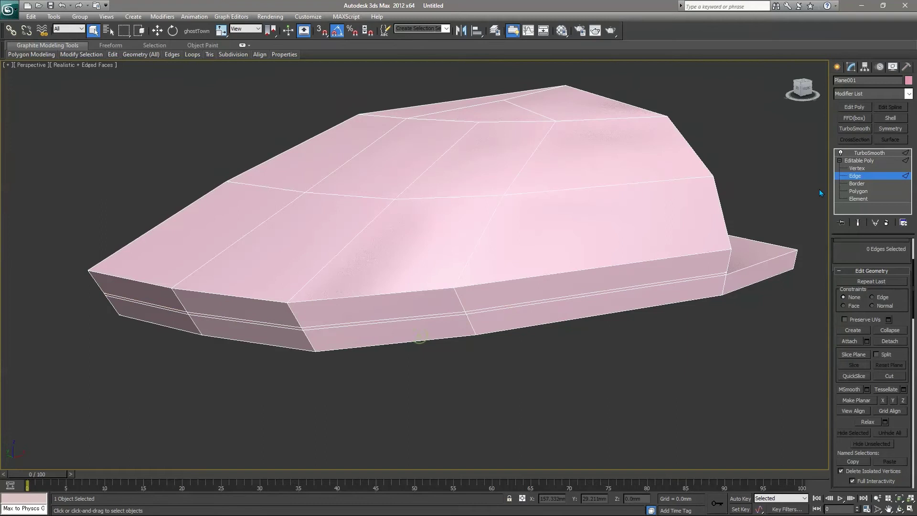
# Delete the thin strip of faces and preview the smoothed groove
pyautogui.press('4')
pyautogui.click(526, 292)
pyautogui.click(478, 311)
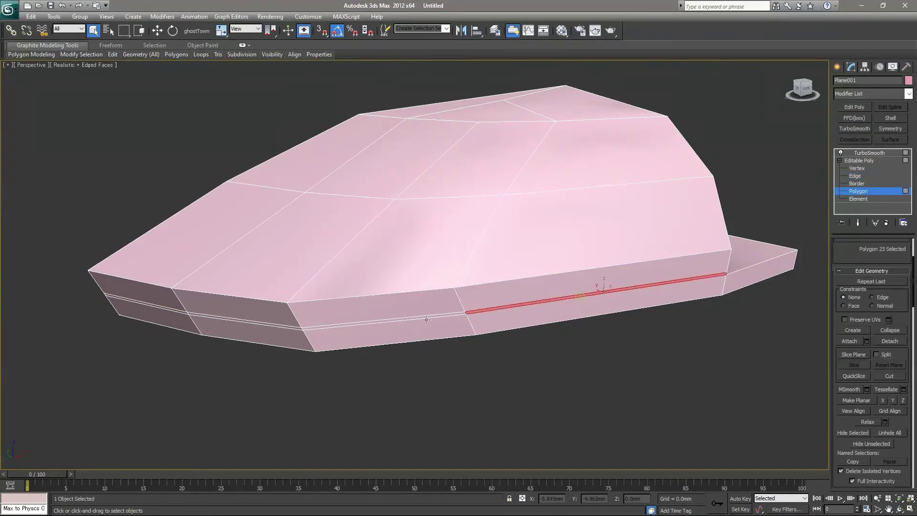
pyautogui.keyDown('shift'); pyautogui.click(428, 318); pyautogui.keyUp('shift')
pyautogui.press('Delete')
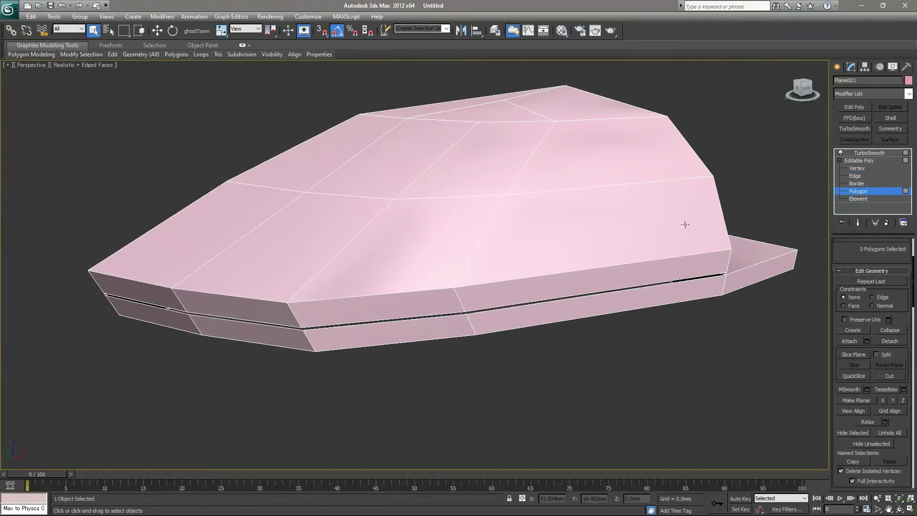
pyautogui.click(868, 153)
pyautogui.click(704, 325)
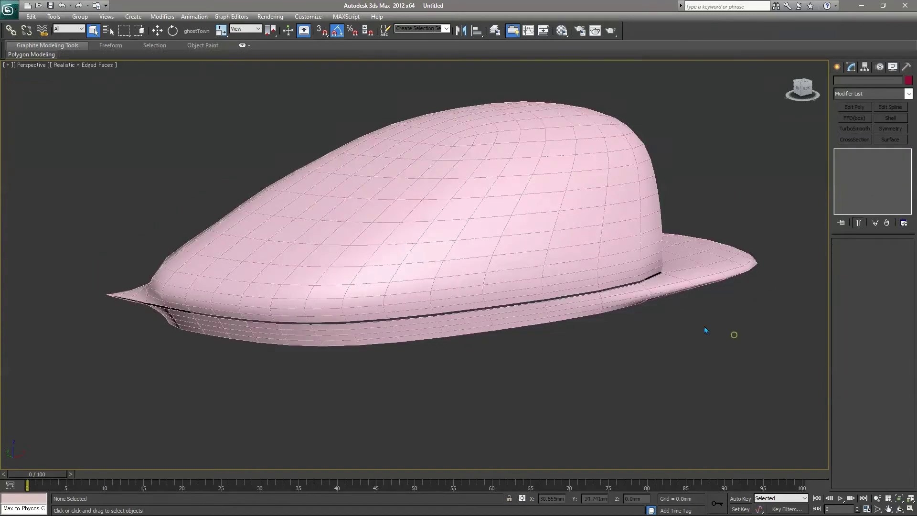
# Delete the large flat side face and the flange's side face
pyautogui.press('F4')
pyautogui.moveTo(492, 226)
pyautogui.keyDown('alt'); pyautogui.mouseDown(button='middle')
pyautogui.moveTo(536, 221)
pyautogui.moveTo(428, 219)
pyautogui.moveTo(429, 231)
pyautogui.moveTo(471, 231)
pyautogui.mouseUp(button='middle'); pyautogui.keyUp('alt')
pyautogui.click(479, 191)
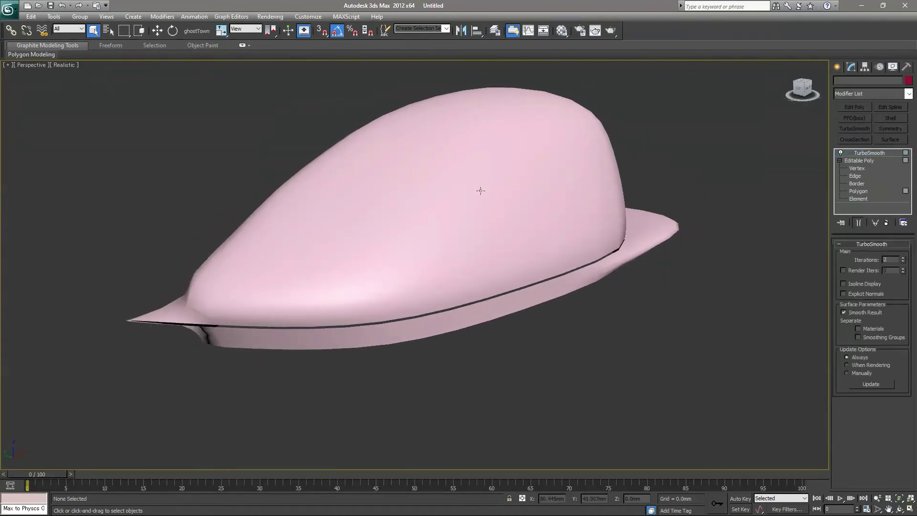
pyautogui.click(855, 191)
pyautogui.click(859, 223)
pyautogui.press('F4')
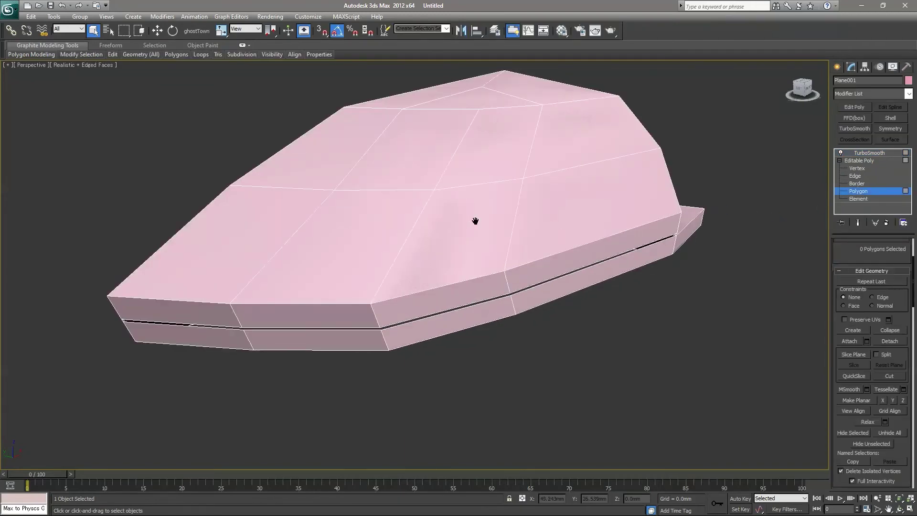
pyautogui.keyDown('alt'); pyautogui.moveTo(529, 230); pyautogui.dragTo(639, 224, button='middle'); pyautogui.keyUp('alt')
pyautogui.click(574, 210)
pyautogui.keyDown('ctrl'); pyautogui.click(580, 313); pyautogui.keyUp('ctrl')
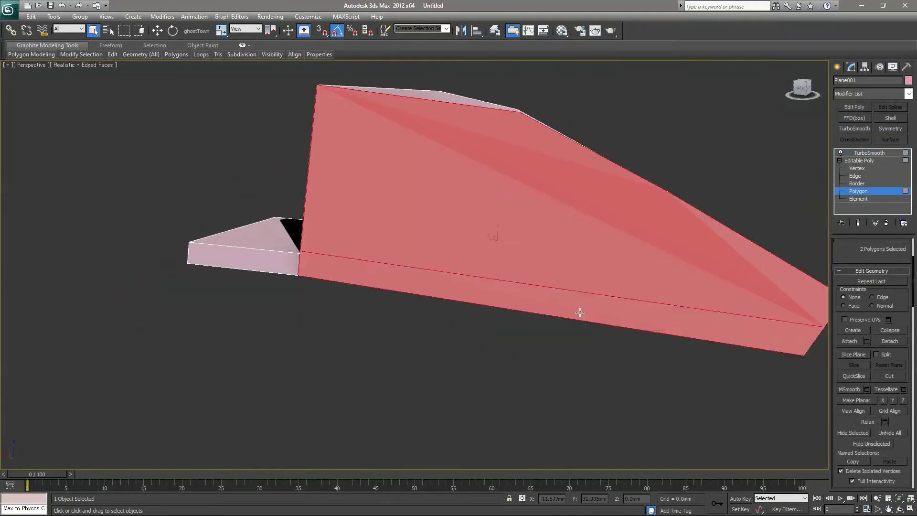
pyautogui.press('Delete')
# Show the TurboSmooth result again and orbit around the smoothed shell
pyautogui.keyDown('alt'); pyautogui.moveTo(542, 228); pyautogui.dragTo(394, 231, button='middle'); pyautogui.keyUp('alt')
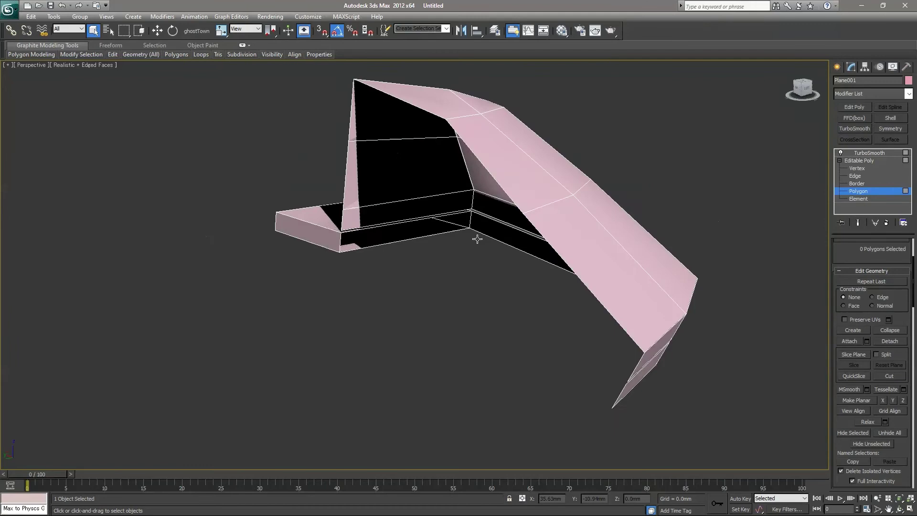
pyautogui.click(870, 153)
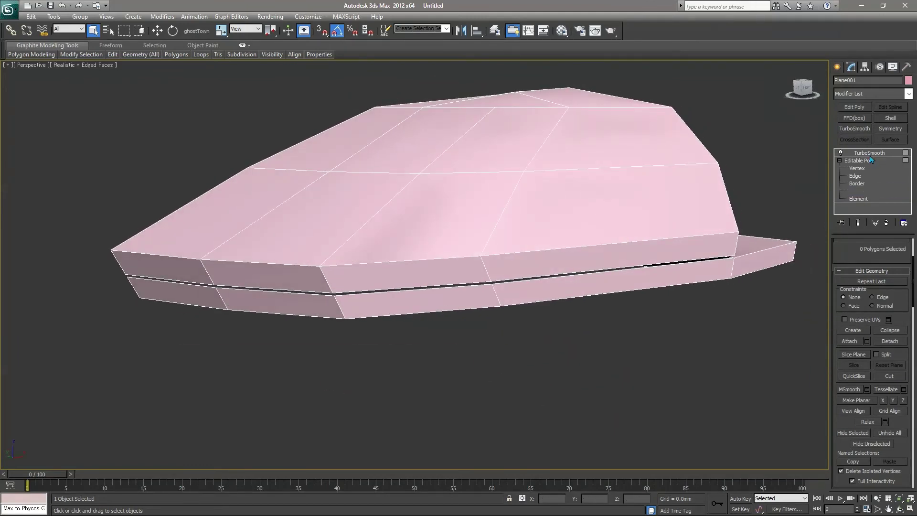
pyautogui.click(734, 307)
pyautogui.press('F4')
pyautogui.keyDown('alt'); pyautogui.moveTo(569, 201); pyautogui.dragTo(621, 210, button='middle'); pyautogui.keyUp('alt')
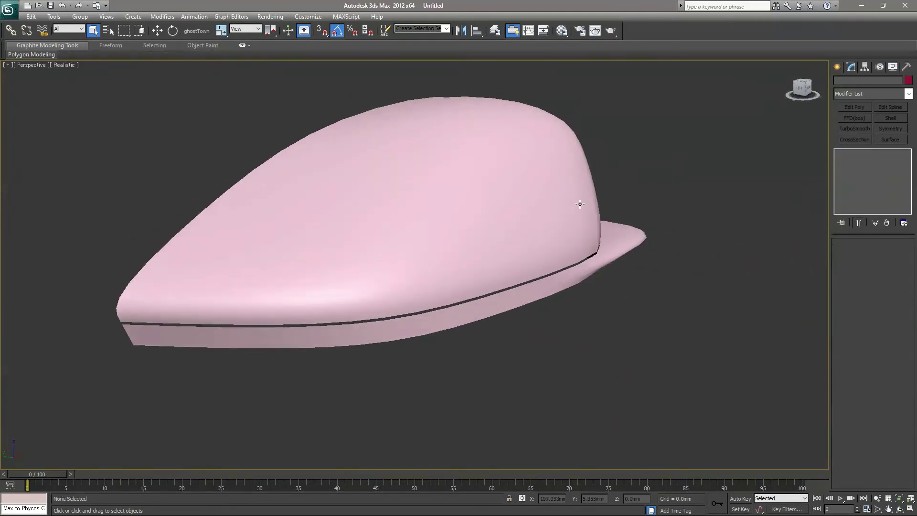
# Inspect the flange's end faces at Polygon level
pyautogui.click(697, 249)
pyautogui.click(858, 191)
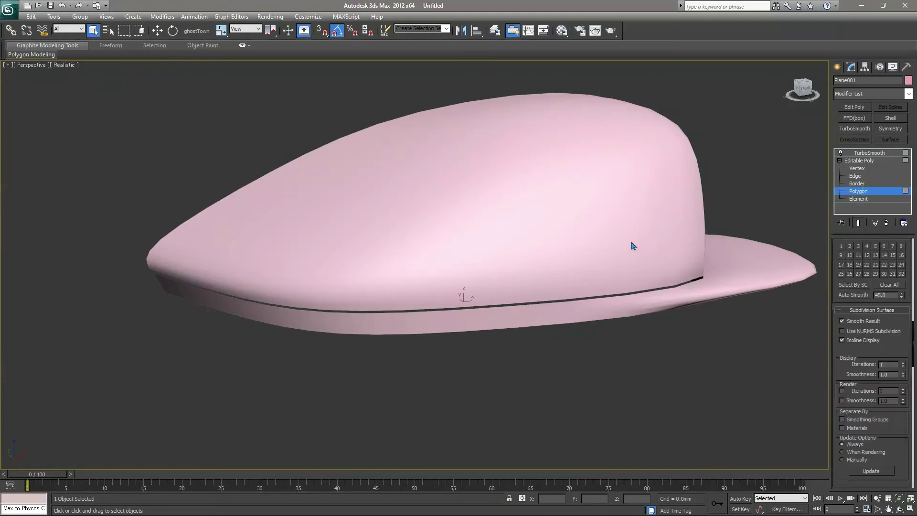
pyautogui.keyDown('alt'); pyautogui.moveTo(620, 242); pyautogui.dragTo(732, 247, button='middle'); pyautogui.keyUp('alt')
pyautogui.click(732, 248)
pyautogui.scroll(-3, 607, 268)
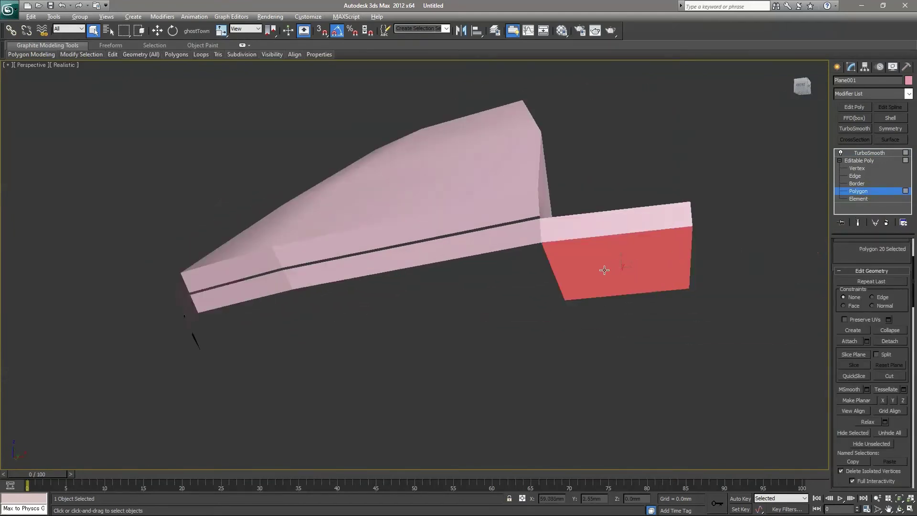
pyautogui.keyDown('alt'); pyautogui.moveTo(194, 338); pyautogui.dragTo(471, 286, button='middle'); pyautogui.keyUp('alt')
pyautogui.keyDown('ctrl'); pyautogui.click(585, 261); pyautogui.keyUp('ctrl')
pyautogui.keyDown('alt'); pyautogui.moveTo(585, 262); pyautogui.dragTo(729, 274, button='middle'); pyautogui.keyUp('alt')
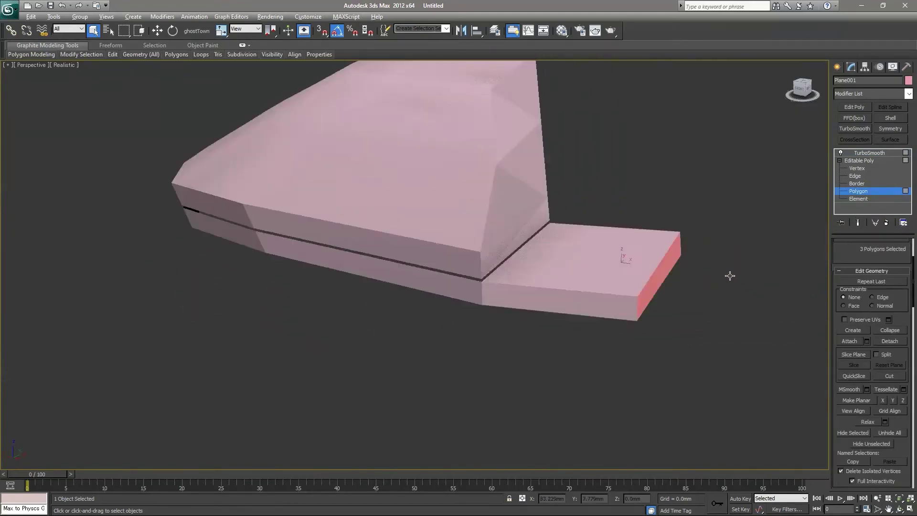
pyautogui.click(738, 268)
# Show the smoothed shell and switch the base cage to Edge level
pyautogui.scroll(3, 530, 213)
pyautogui.moveTo(530, 213)
pyautogui.keyDown('alt'); pyautogui.mouseDown(button='middle')
pyautogui.moveTo(533, 234)
pyautogui.moveTo(545, 215)
pyautogui.mouseUp(button='middle'); pyautogui.keyUp('alt')
pyautogui.click(881, 154)
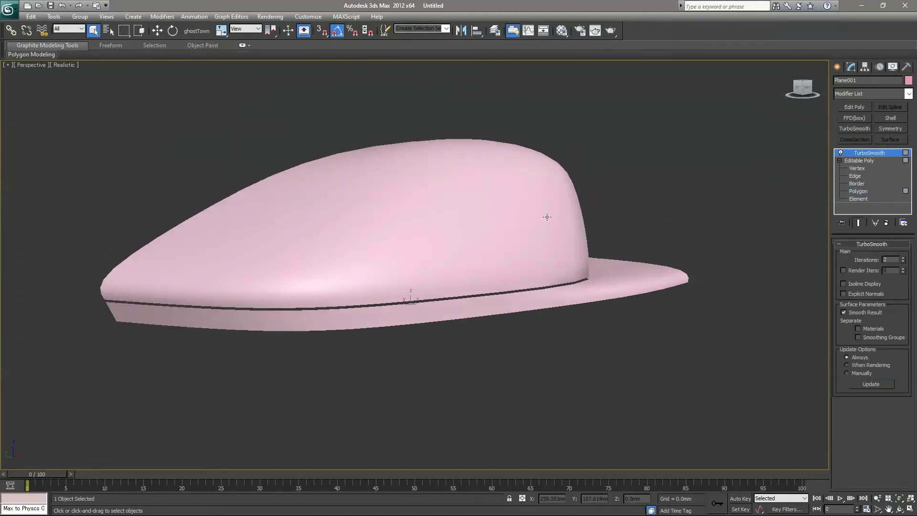
pyautogui.click(880, 176)
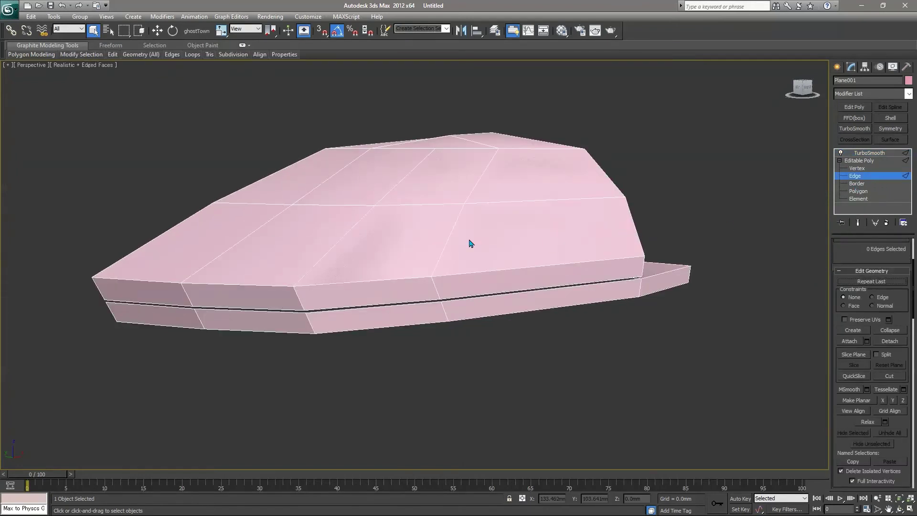
# Select the ring of parallel edges across the shell's top, trimming unwanted edges
pyautogui.click(453, 242)
pyautogui.click(496, 201)
pyautogui.rightClick(547, 184)
pyautogui.click(477, 218)
pyautogui.keyDown('alt'); pyautogui.moveTo(410, 225); pyautogui.dragTo(481, 231, button='middle'); pyautogui.keyUp('alt')
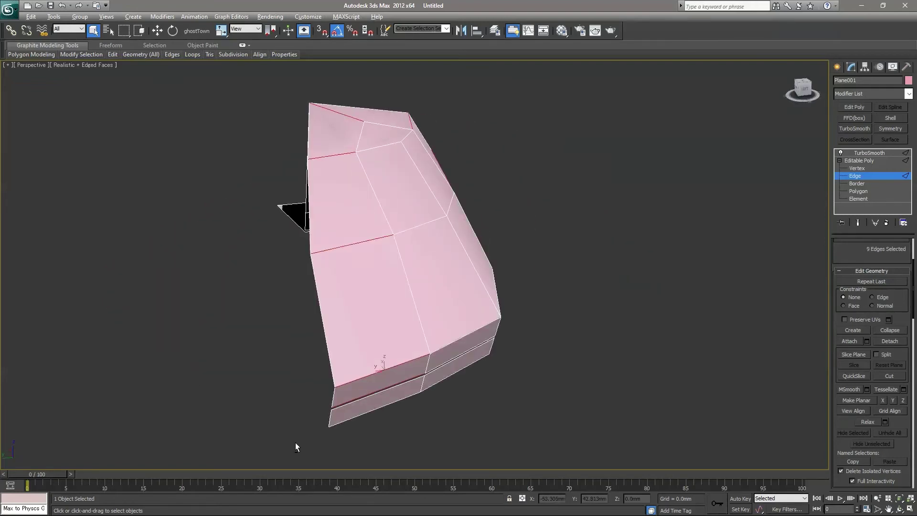
pyautogui.keyDown('alt'); pyautogui.moveTo(386, 174); pyautogui.dragTo(386, 175); pyautogui.keyUp('alt')
pyautogui.moveTo(486, 187)
pyautogui.keyDown('alt'); pyautogui.mouseDown(button='middle')
pyautogui.moveTo(412, 209)
pyautogui.moveTo(428, 191)
pyautogui.moveTo(426, 149)
pyautogui.moveTo(426, 214)
pyautogui.mouseUp(button='middle'); pyautogui.keyUp('alt')
pyautogui.rightClick(452, 177)
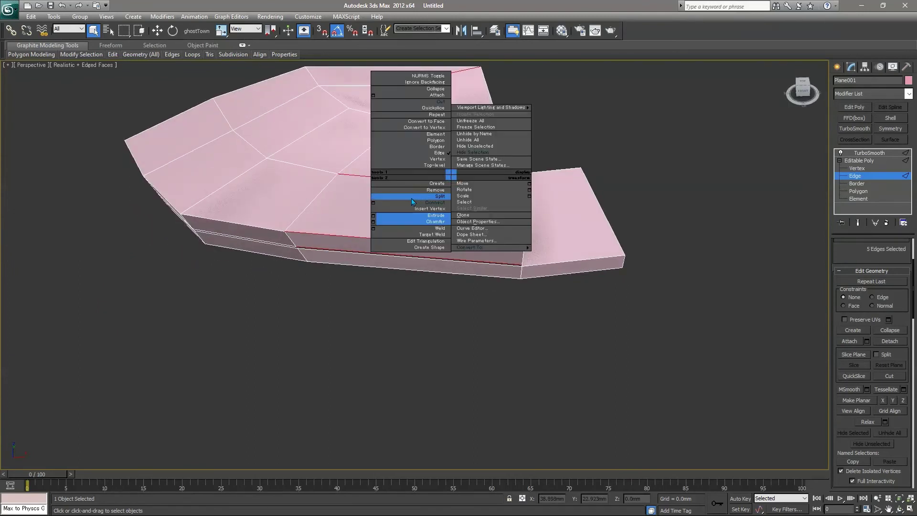
pyautogui.click(317, 166)
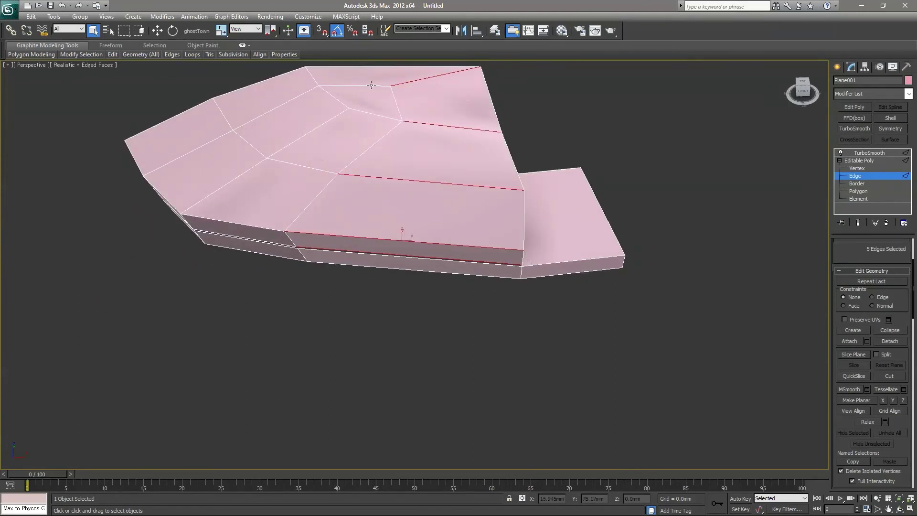
# Connect the top edge ring with a new loop slid toward the flange end
pyautogui.rightClick(445, 167)
pyautogui.click(369, 188)
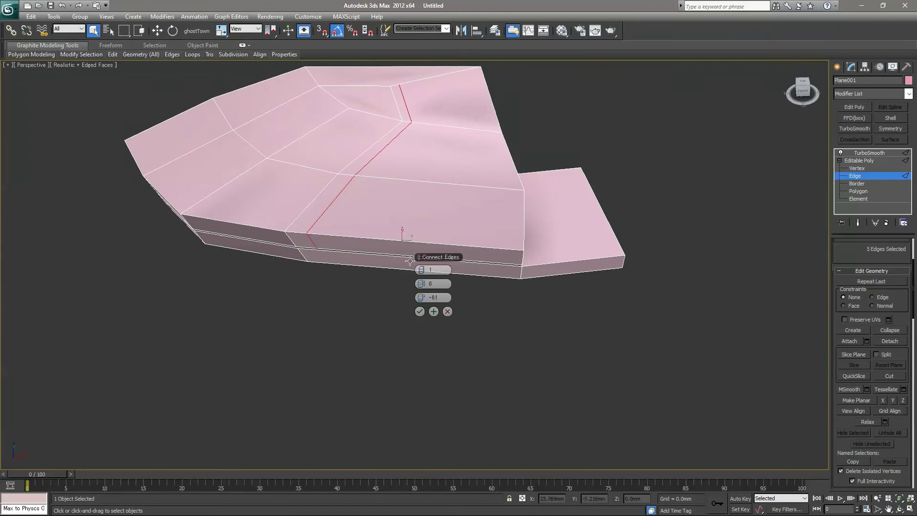
pyautogui.moveTo(424, 298); pyautogui.dragTo(597, 298)
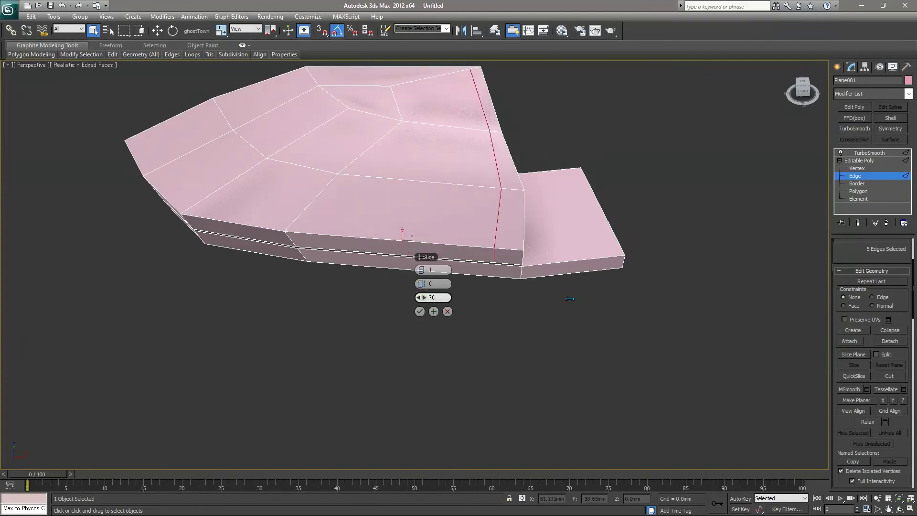
pyautogui.click(420, 311)
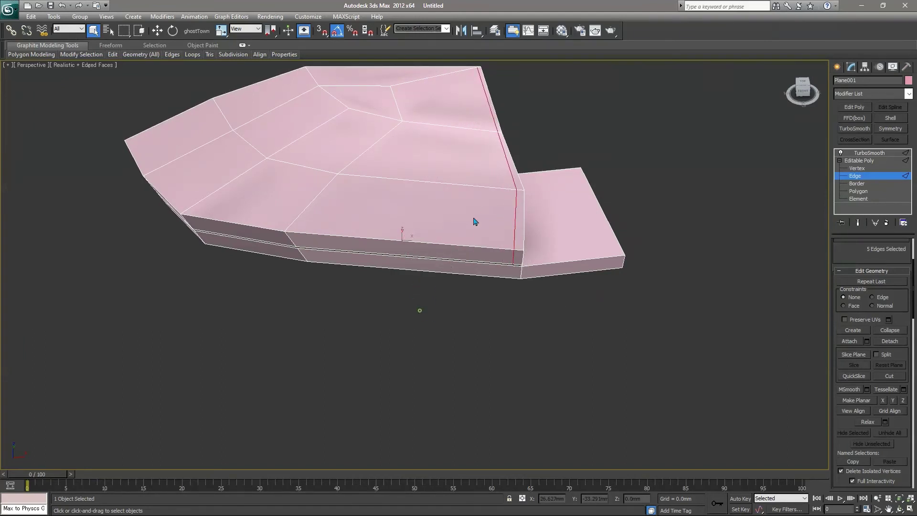
pyautogui.click(476, 220)
pyautogui.scroll(2, 459, 225)
pyautogui.scroll(2, 462, 201)
pyautogui.rightClick(483, 180)
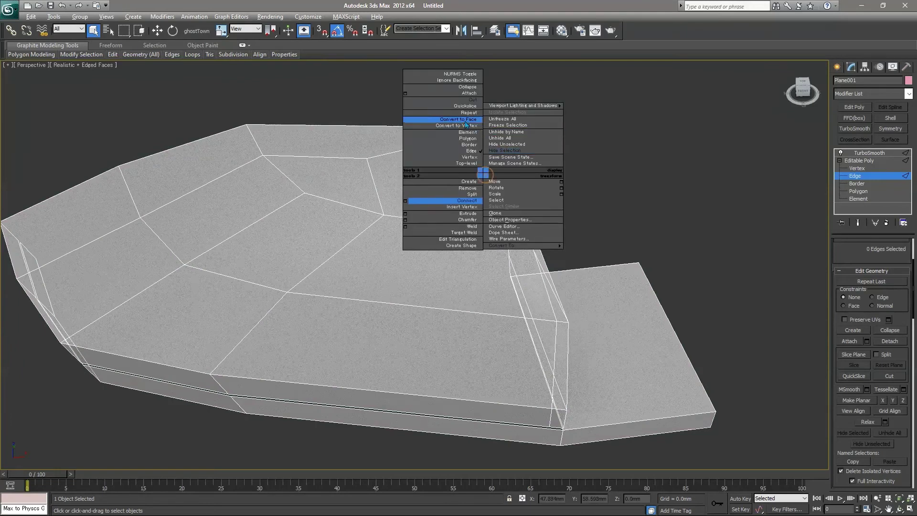
pyautogui.click(456, 201)
# Cut a new edge from the top rim down to the side vertex
pyautogui.click(492, 130)
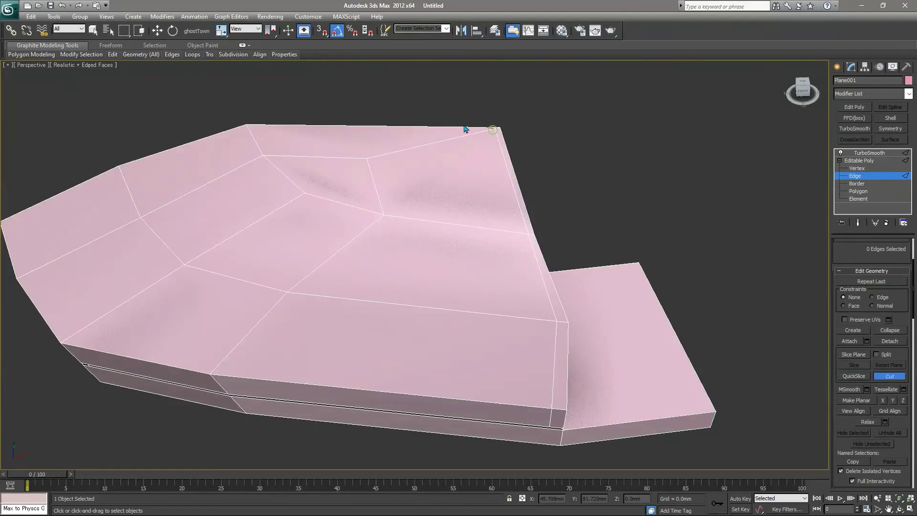
pyautogui.rightClick(482, 103)
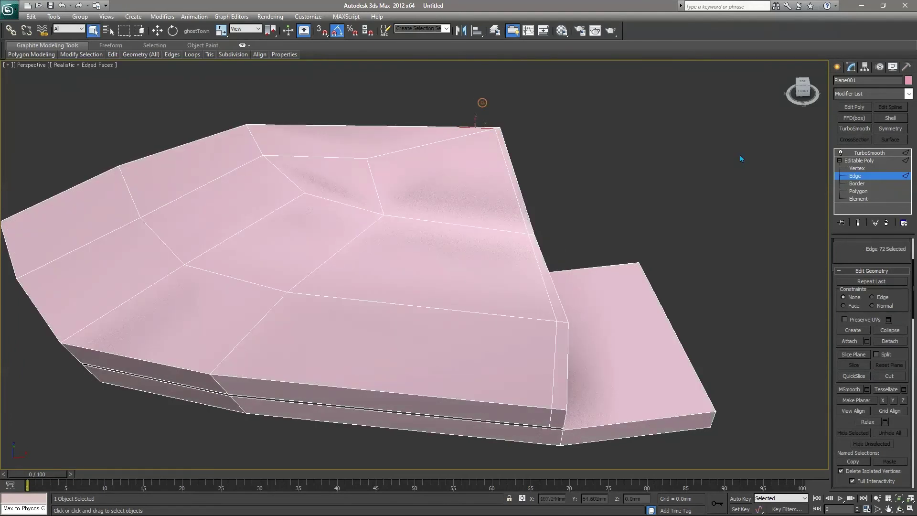
pyautogui.click(841, 175)
pyautogui.press('1')
pyautogui.rightClick(512, 132)
pyautogui.click(483, 184)
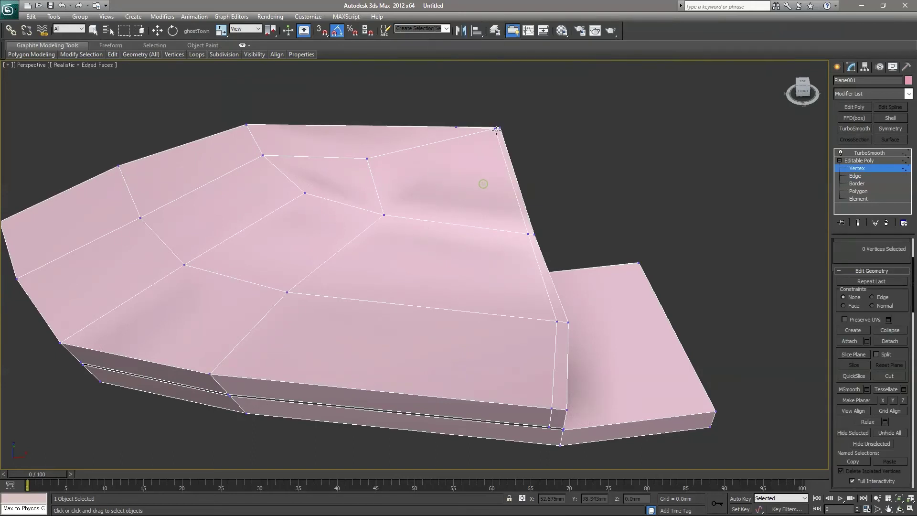
pyautogui.click(456, 127)
pyautogui.rightClick(459, 129)
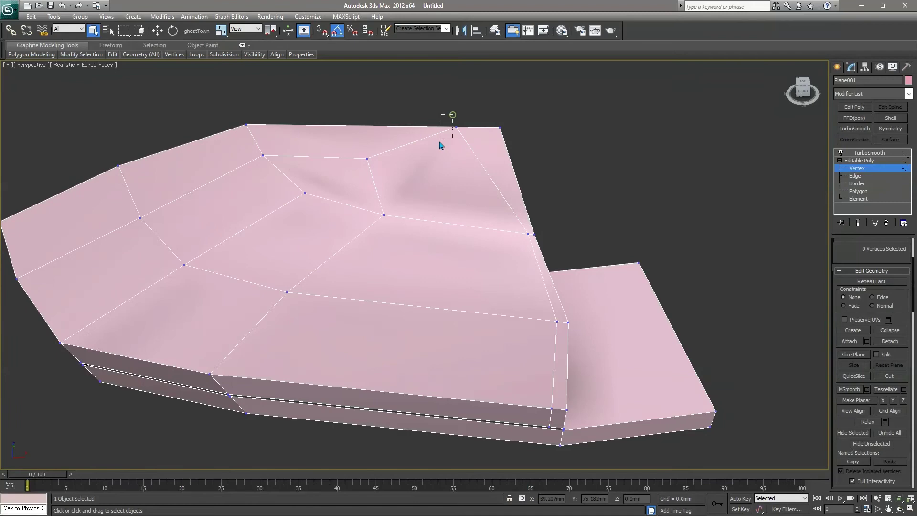
# With Edge constraint, slide the top cut vertex along the rim to the corner
pyautogui.click(872, 297)
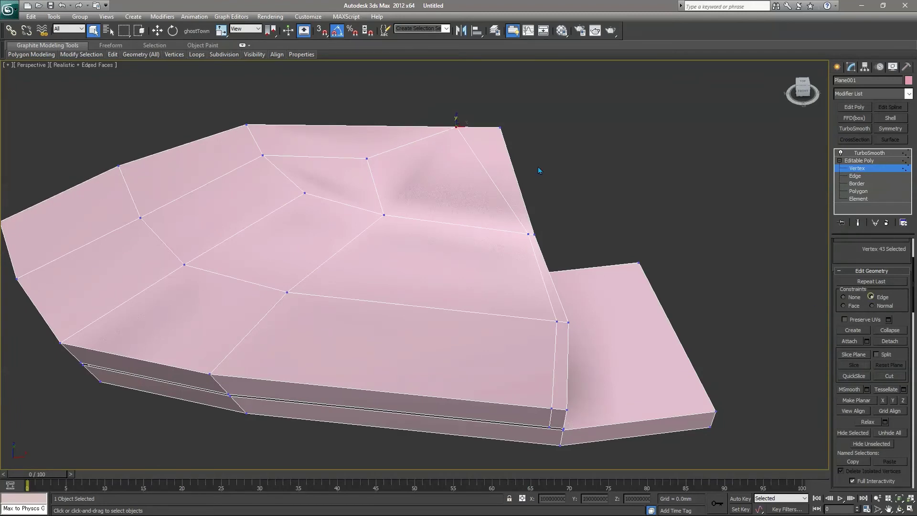
pyautogui.press('w')
pyautogui.moveTo(458, 126); pyautogui.dragTo(497, 129)
pyautogui.press('q')
pyautogui.click(624, 173)
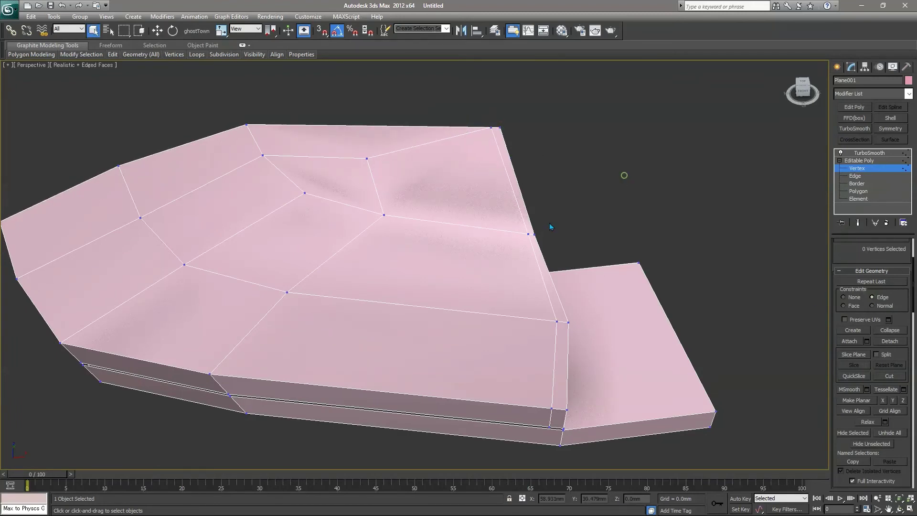
# Preview the TurboSmoothed shell's front tip, then resume edge editing
pyautogui.moveTo(625, 174)
pyautogui.keyDown('alt'); pyautogui.mouseDown(button='middle')
pyautogui.moveTo(550, 194)
pyautogui.moveTo(544, 242)
pyautogui.mouseUp(button='middle'); pyautogui.keyUp('alt')
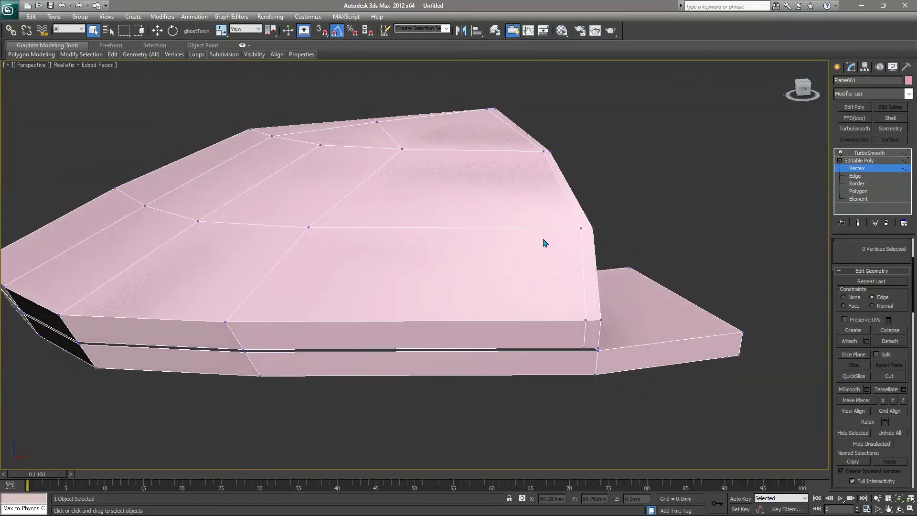
pyautogui.click(860, 155)
pyautogui.click(684, 175)
pyautogui.press('F4')
pyautogui.scroll(3, 522, 187)
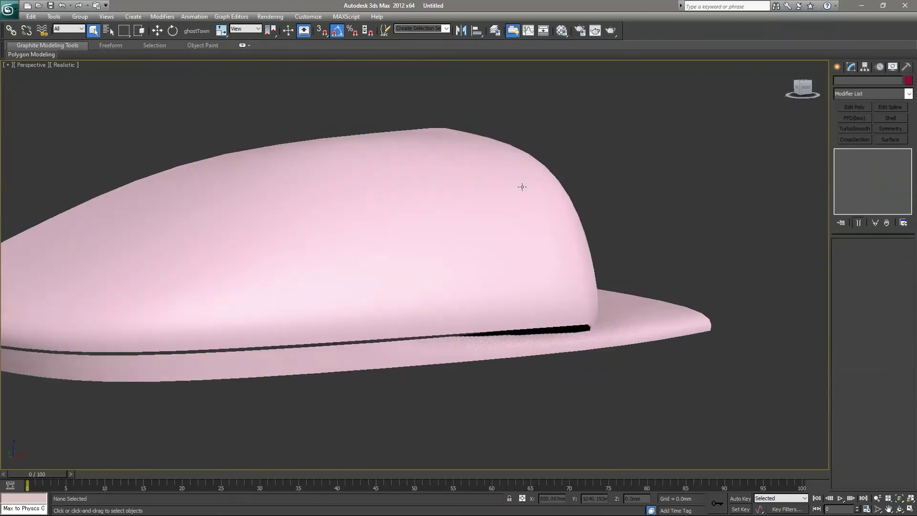
pyautogui.moveTo(522, 187)
pyautogui.keyDown('alt'); pyautogui.mouseDown(button='middle')
pyautogui.moveTo(411, 202)
pyautogui.moveTo(524, 170)
pyautogui.moveTo(467, 182)
pyautogui.moveTo(485, 188)
pyautogui.mouseUp(button='middle'); pyautogui.keyUp('alt')
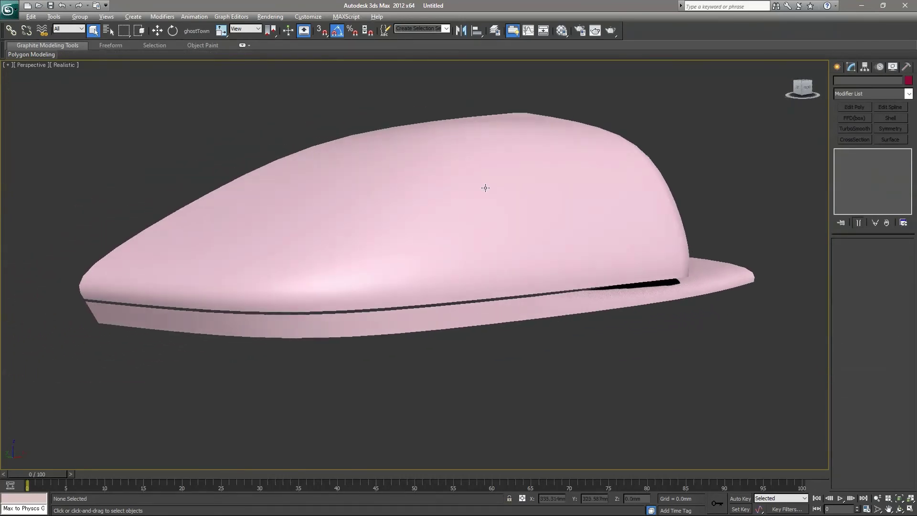
pyautogui.click(485, 188)
pyautogui.click(857, 168)
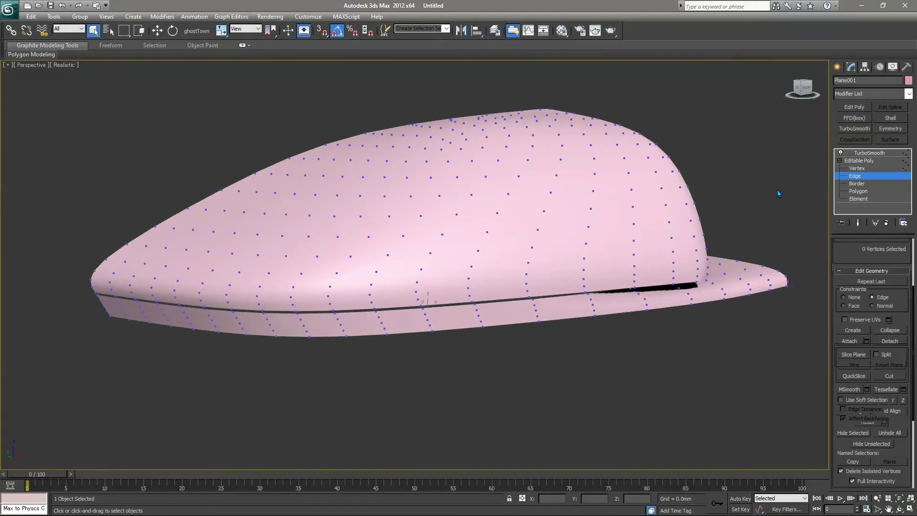
# Connect the vertical side edge ring with a loop slid about -88 toward the top
pyautogui.press('F4')
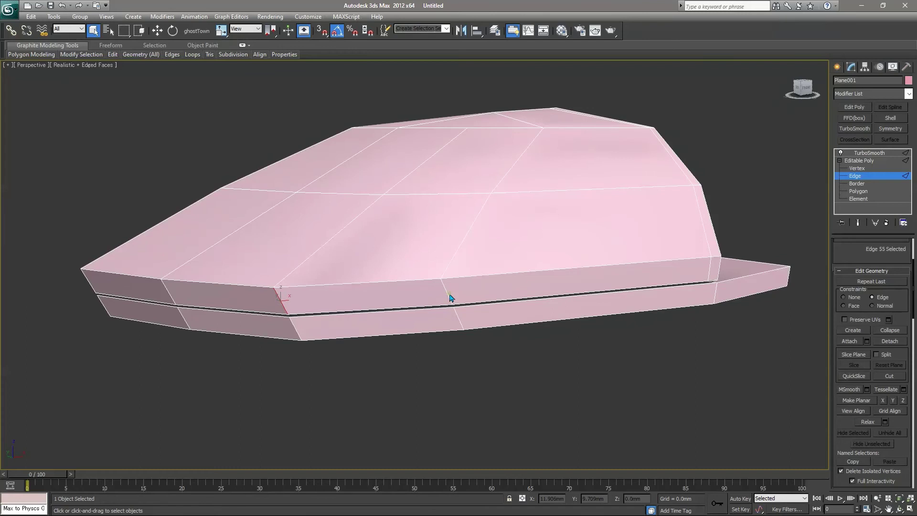
pyautogui.keyDown('shift'); pyautogui.click(449, 294); pyautogui.keyUp('shift')
pyautogui.rightClick(511, 260)
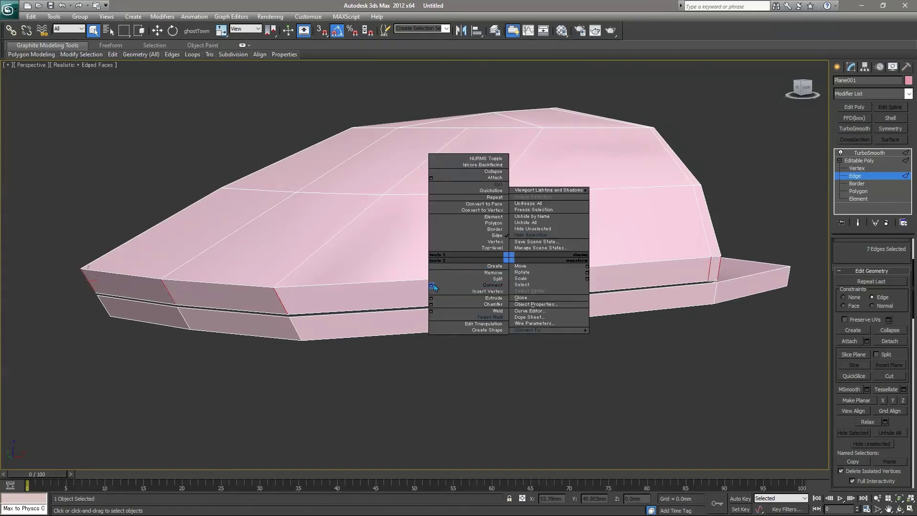
pyautogui.click(433, 263)
pyautogui.moveTo(429, 298); pyautogui.dragTo(260, 309)
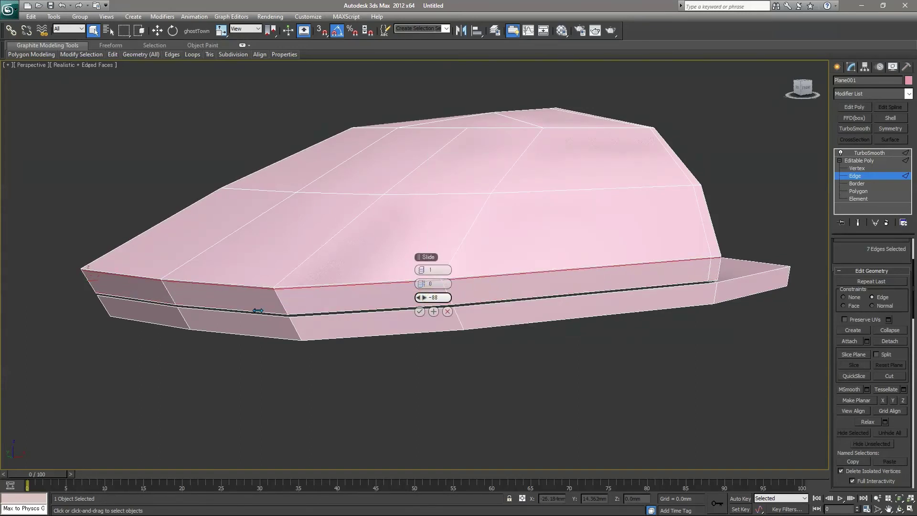
pyautogui.click(419, 313)
# Preview the TurboSmoothed shell from above its front
pyautogui.click(641, 233)
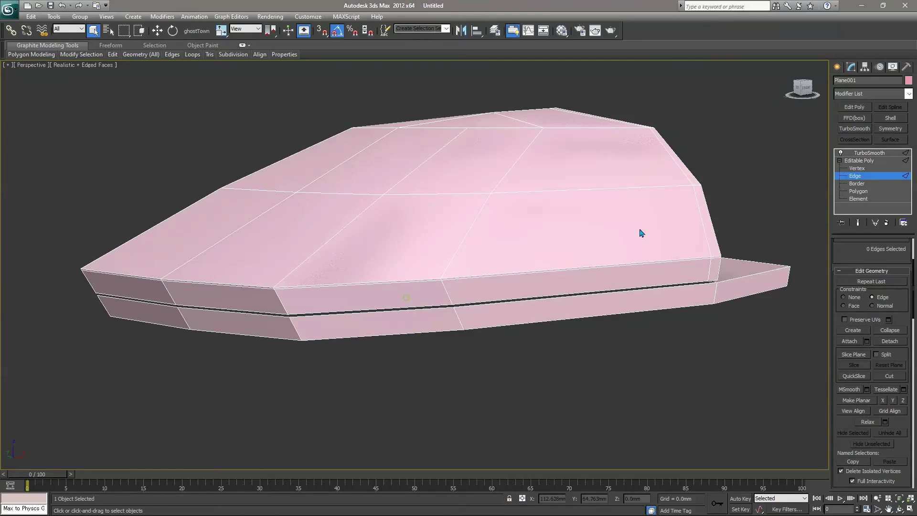
pyautogui.click(882, 154)
pyautogui.click(682, 108)
pyautogui.press('F4')
pyautogui.moveTo(542, 213)
pyautogui.keyDown('alt'); pyautogui.mouseDown(button='middle')
pyautogui.moveTo(468, 224)
pyautogui.moveTo(543, 225)
pyautogui.moveTo(552, 267)
pyautogui.mouseUp(button='middle'); pyautogui.keyUp('alt')
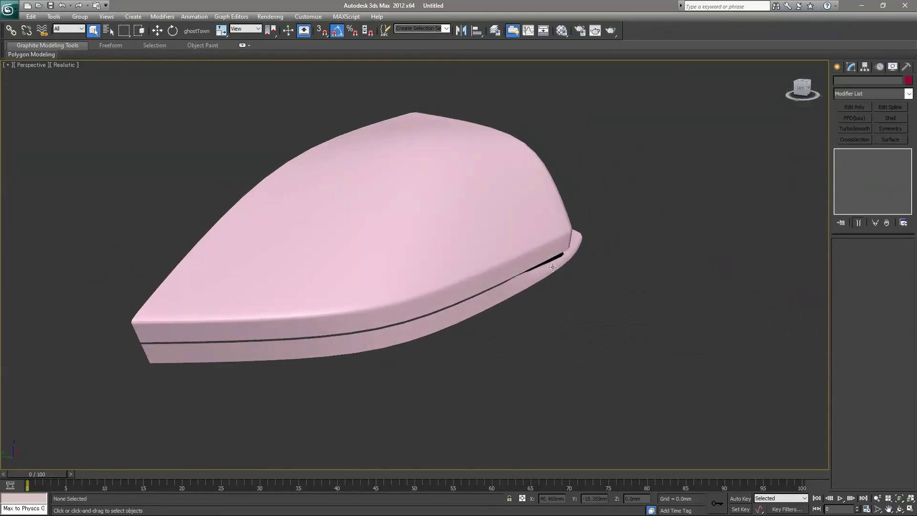
# Connect the flange box's edge ring with a new slid edge
pyautogui.click(553, 267)
pyautogui.press('2')
pyautogui.press('z')
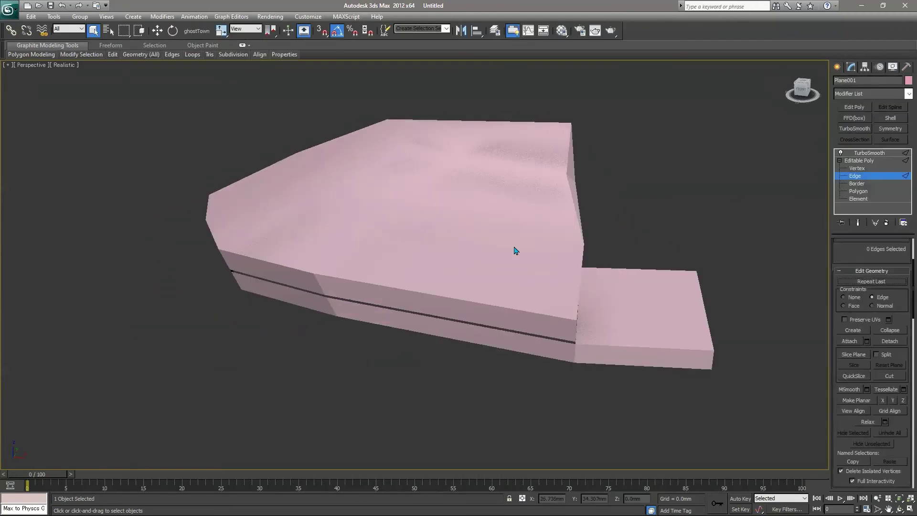
pyautogui.press('F4')
pyautogui.click(645, 348)
pyautogui.hotkey('alt', 'r')
pyautogui.rightClick(652, 317)
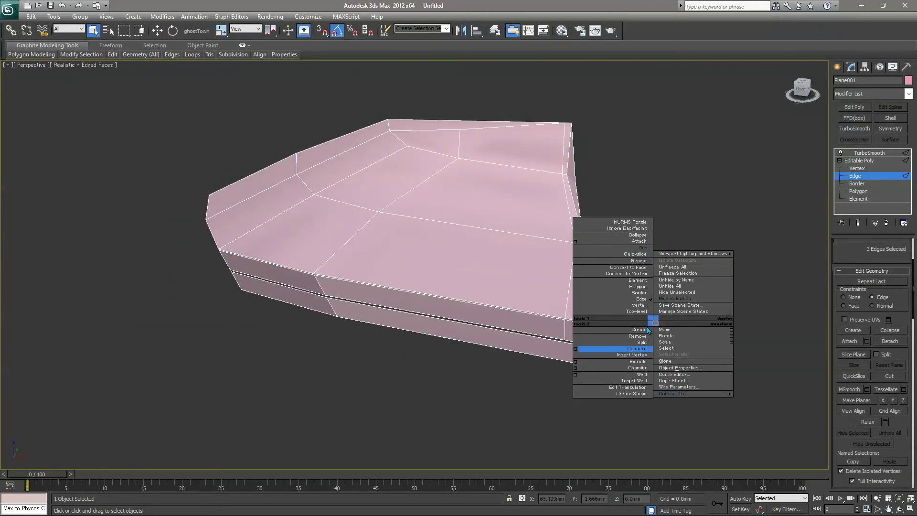
pyautogui.click(576, 347)
pyautogui.moveTo(425, 297); pyautogui.dragTo(412, 300)
pyautogui.click(447, 312)
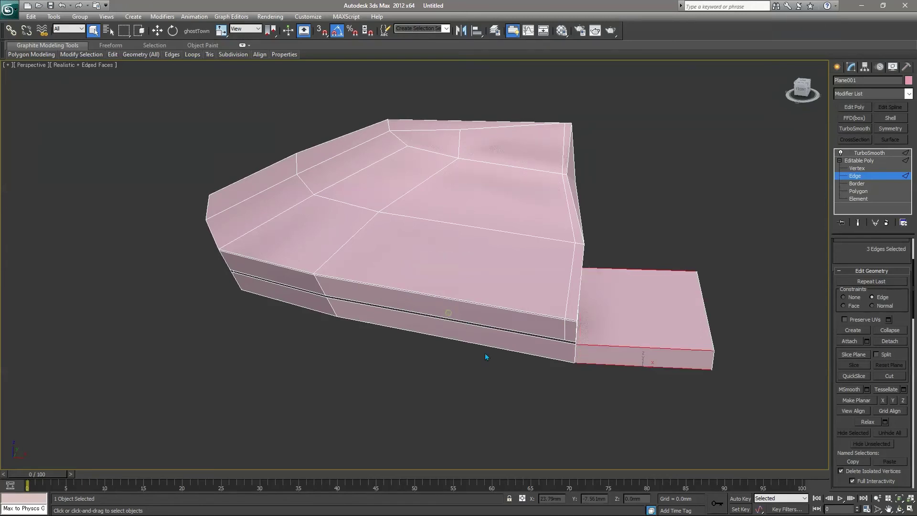
# Connect two lower side band edges with a new support edge
pyautogui.click(542, 366)
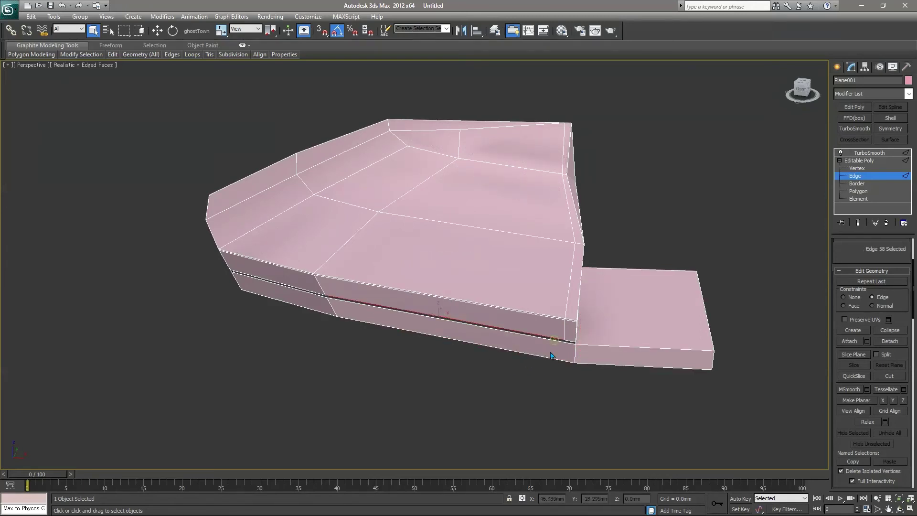
pyautogui.keyDown('ctrl'); pyautogui.click(550, 352); pyautogui.keyUp('ctrl')
pyautogui.rightClick(560, 346)
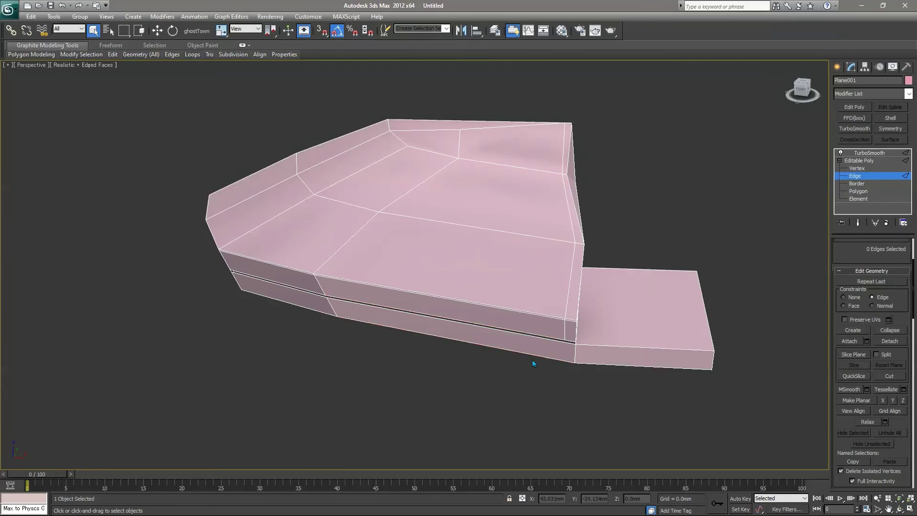
pyautogui.click(549, 347)
pyautogui.rightClick(549, 339)
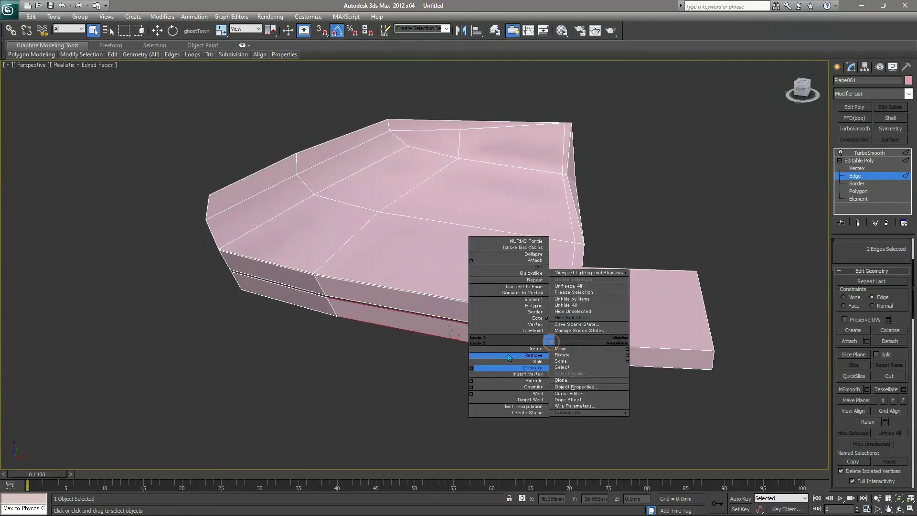
pyautogui.click(473, 369)
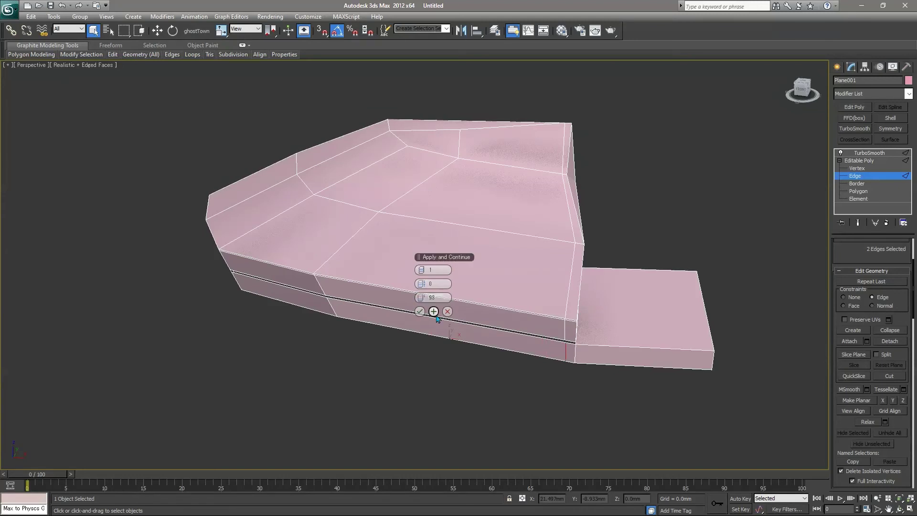
pyautogui.click(420, 311)
# Leave edge editing and hide edges to view the smoothed shell from a lower angle
pyautogui.click(721, 164)
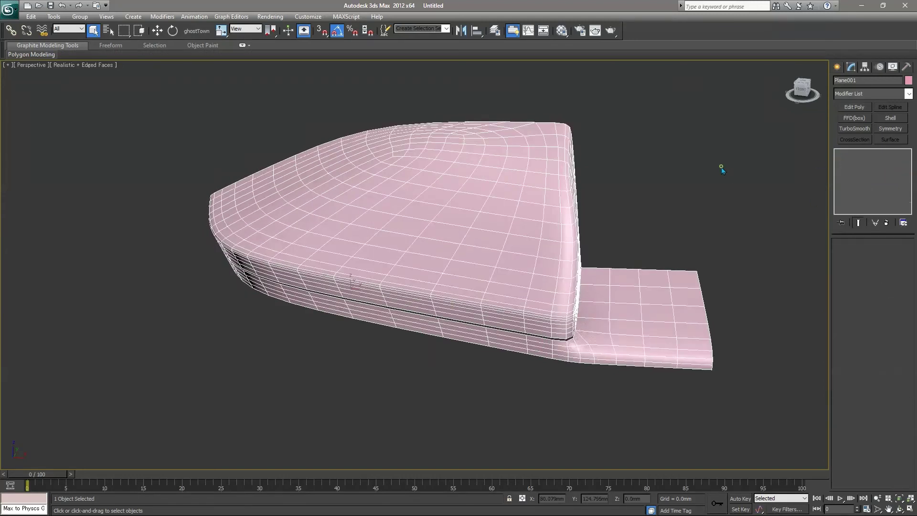
pyautogui.press('F4')
pyautogui.moveTo(580, 215)
pyautogui.keyDown('alt'); pyautogui.mouseDown(button='middle')
pyautogui.moveTo(539, 223)
pyautogui.moveTo(566, 221)
pyautogui.mouseUp(button='middle'); pyautogui.keyUp('alt')
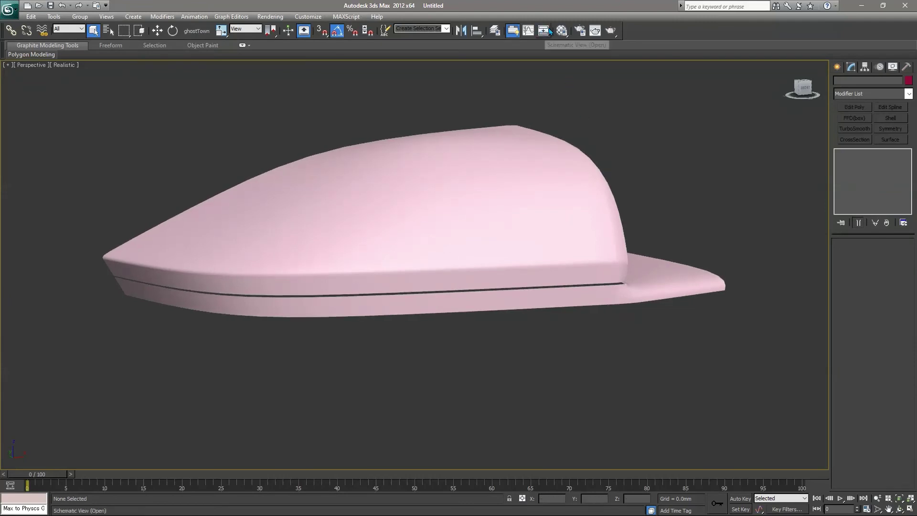
# Apply the first material slot to the mirror shell and make it 2-Sided
pyautogui.press('m')
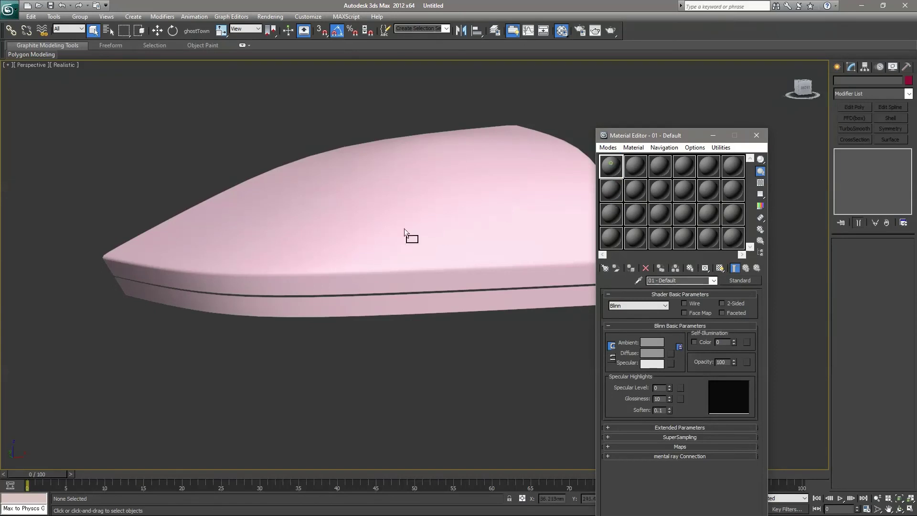
pyautogui.moveTo(405, 229); pyautogui.dragTo(404, 229)
pyautogui.click(734, 304)
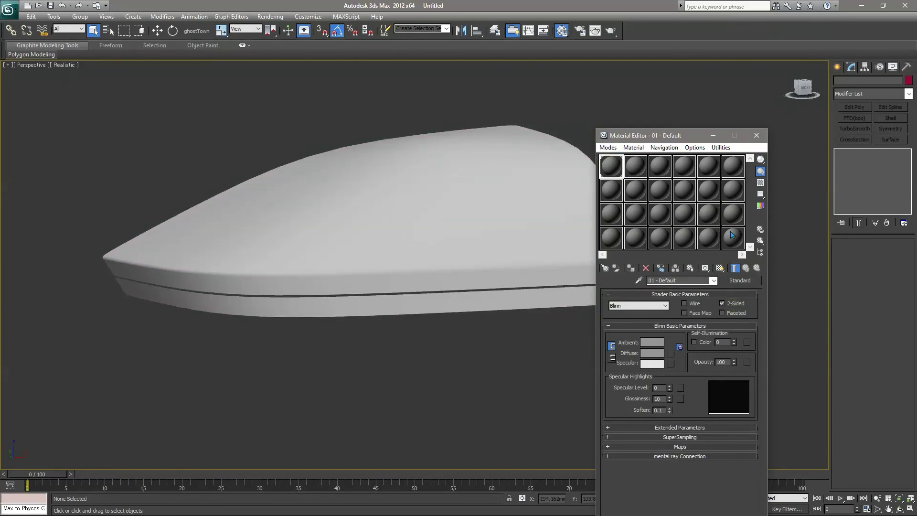
# Select the upper body element in Element mode with the first material active
pyautogui.click(503, 199)
pyautogui.press('2')
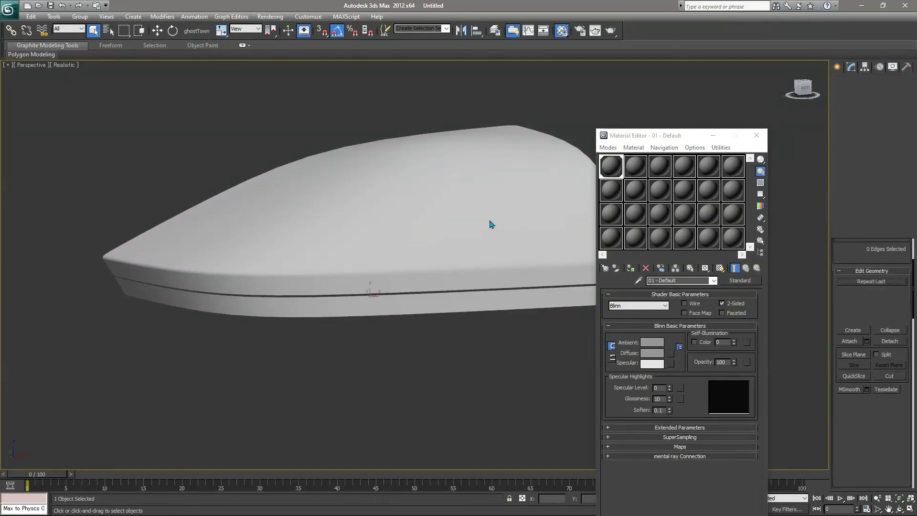
pyautogui.press('5')
pyautogui.click(492, 225)
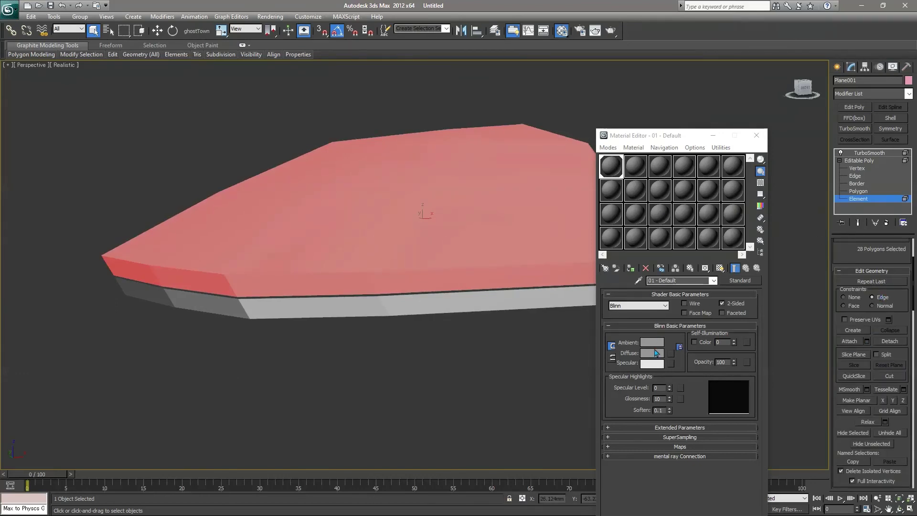
pyautogui.click(539, 297)
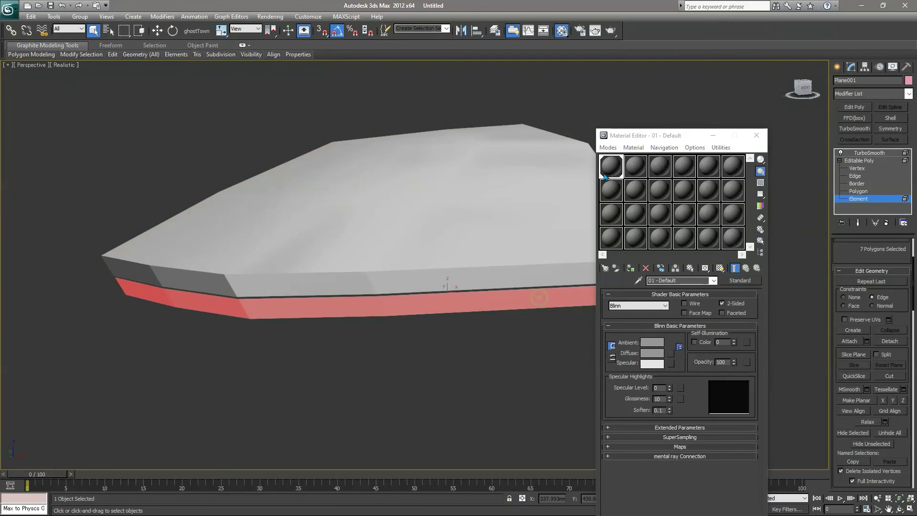
pyautogui.click(637, 173)
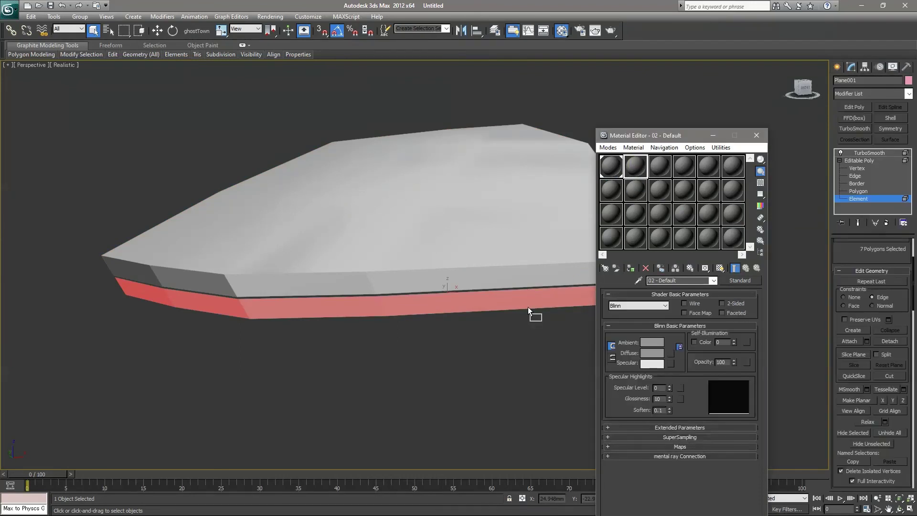
pyautogui.click(510, 235)
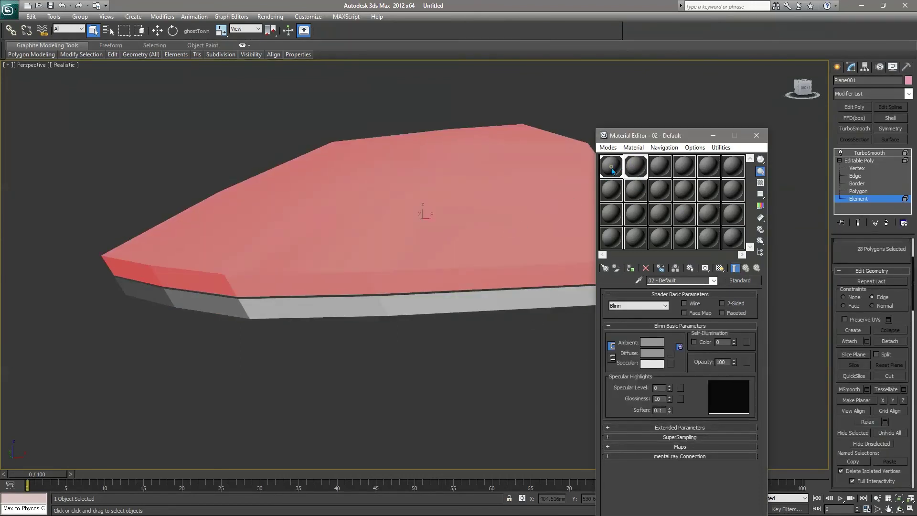
pyautogui.click(611, 165)
# Set the first material's diffuse colour to pure red
pyautogui.click(652, 353)
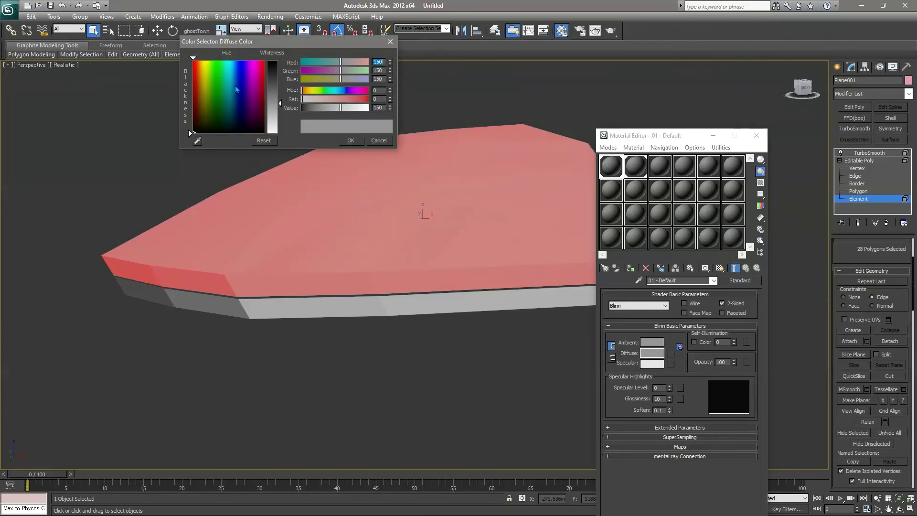
pyautogui.moveTo(235, 85)
pyautogui.mouseDown()
pyautogui.moveTo(200, 62)
pyautogui.moveTo(264, 57)
pyautogui.mouseUp()
pyautogui.moveTo(280, 103); pyautogui.dragTo(280, 61)
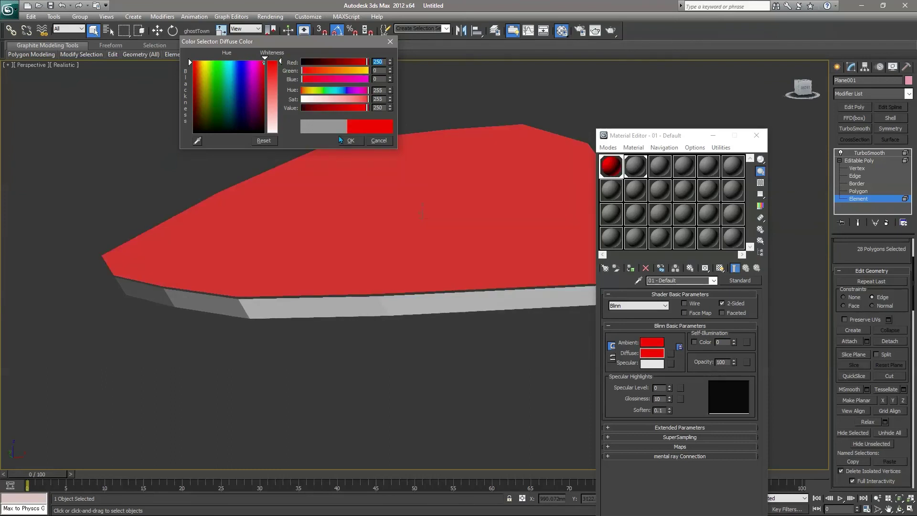
pyautogui.click(340, 139)
# Apply the second material to the lower flange band and make its diffuse dark grey
pyautogui.click(637, 169)
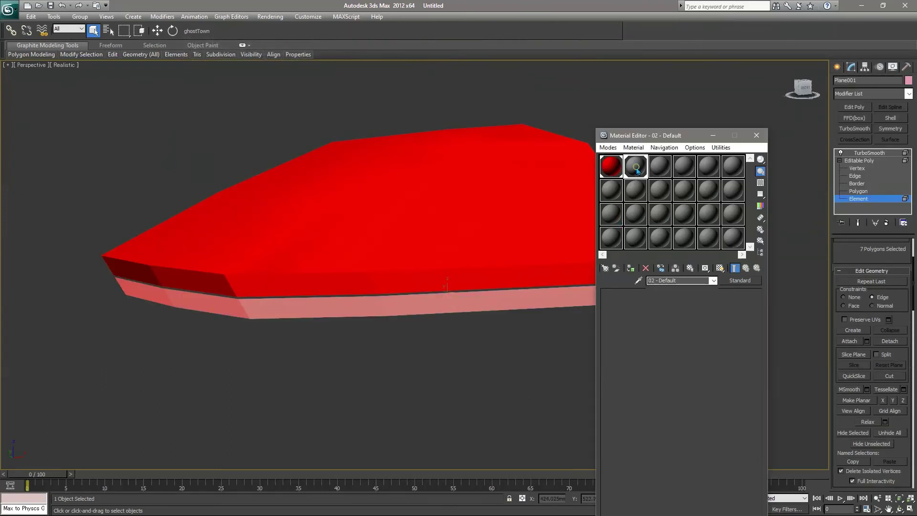
pyautogui.moveTo(635, 166); pyautogui.dragTo(521, 290)
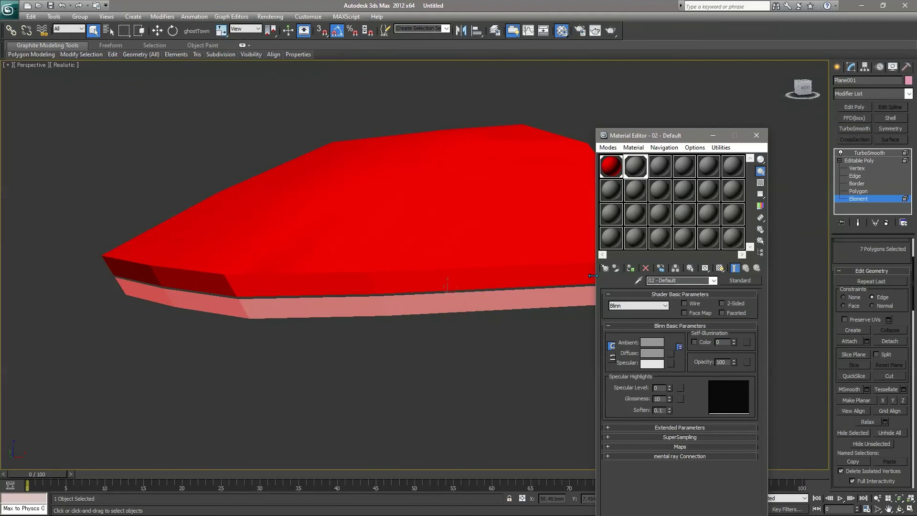
pyautogui.click(650, 352)
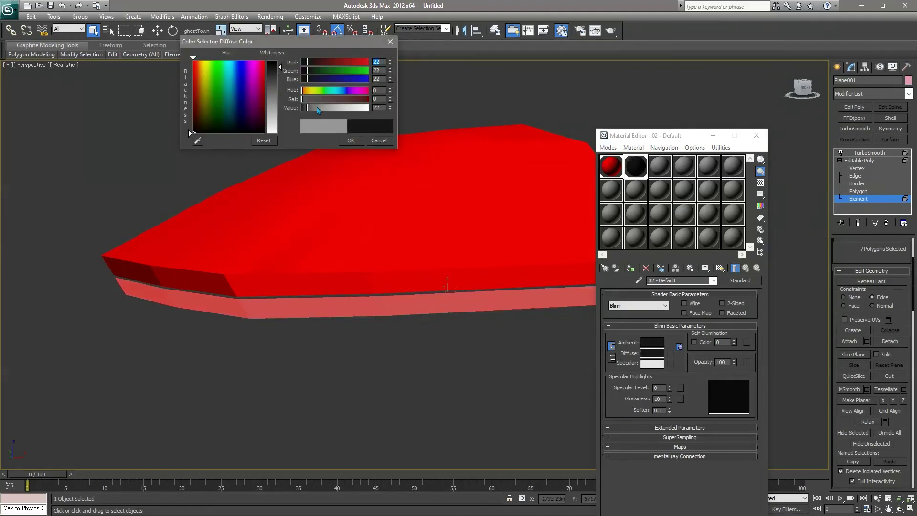
pyautogui.moveTo(318, 110); pyautogui.dragTo(307, 108)
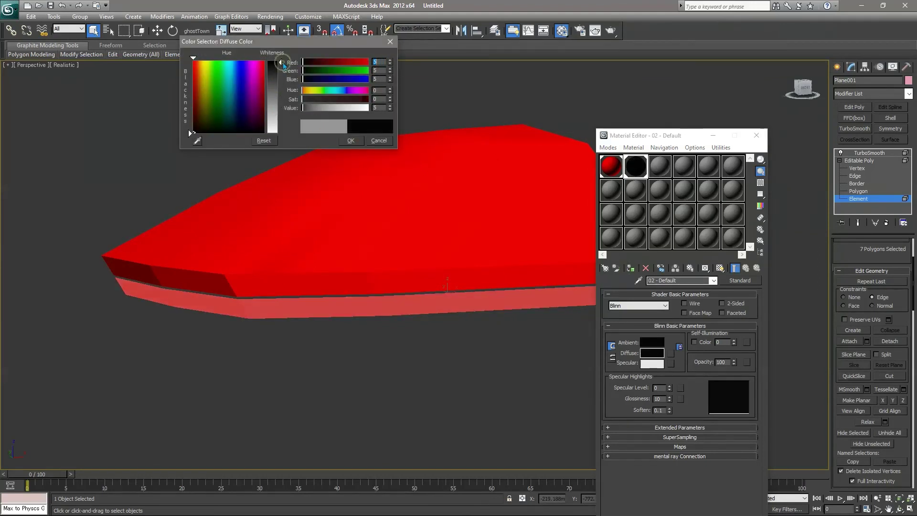
pyautogui.click(351, 140)
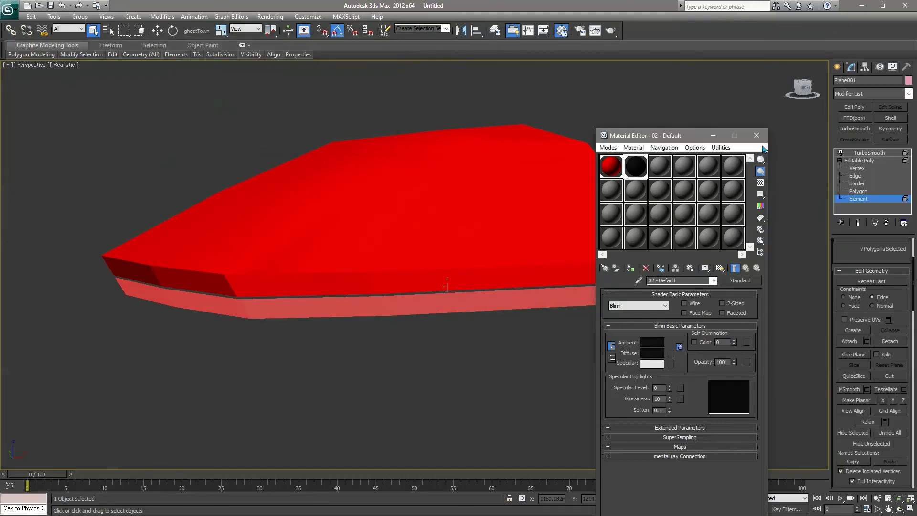
pyautogui.click(757, 135)
pyautogui.click(746, 111)
pyautogui.click(690, 137)
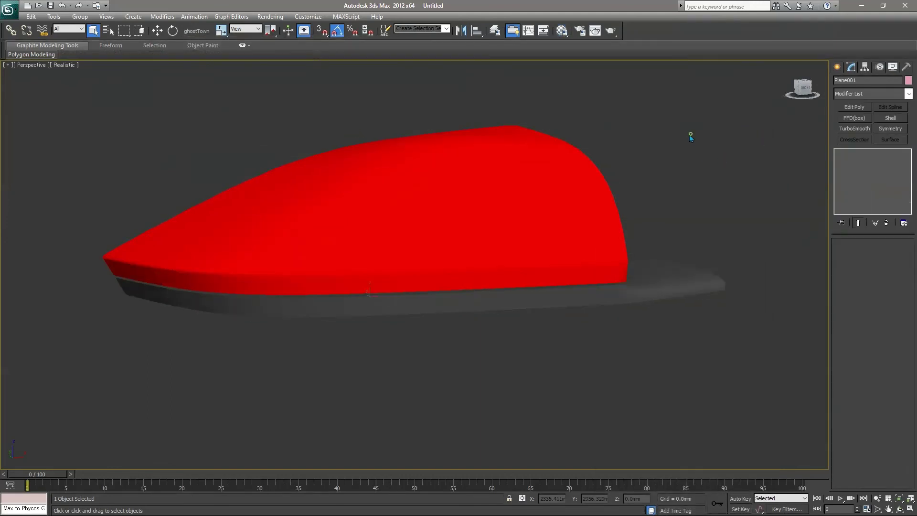
pyautogui.press('super')
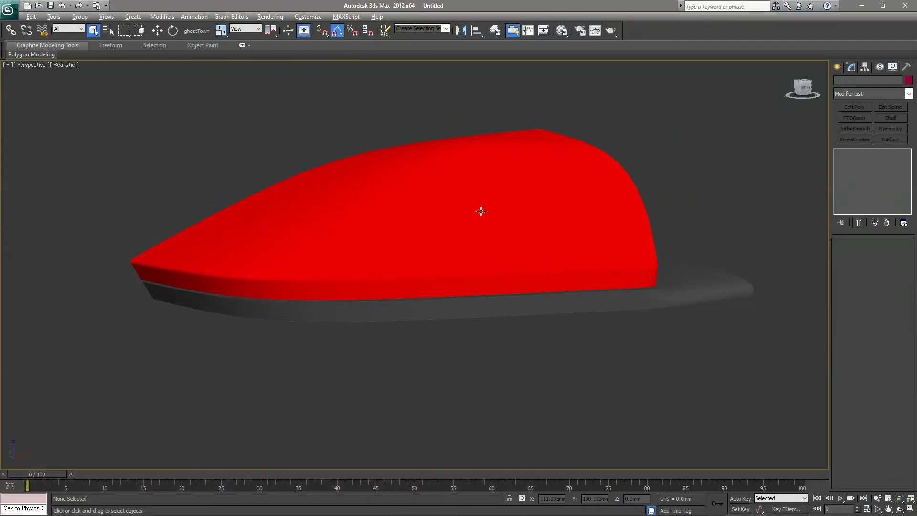
pyautogui.moveTo(481, 211)
pyautogui.keyDown('alt'); pyautogui.mouseDown(button='middle')
pyautogui.moveTo(496, 211)
pyautogui.moveTo(497, 235)
pyautogui.moveTo(446, 198)
pyautogui.moveTo(487, 203)
pyautogui.moveTo(493, 220)
pyautogui.moveTo(475, 205)
pyautogui.mouseUp(button='middle'); pyautogui.keyUp('alt')
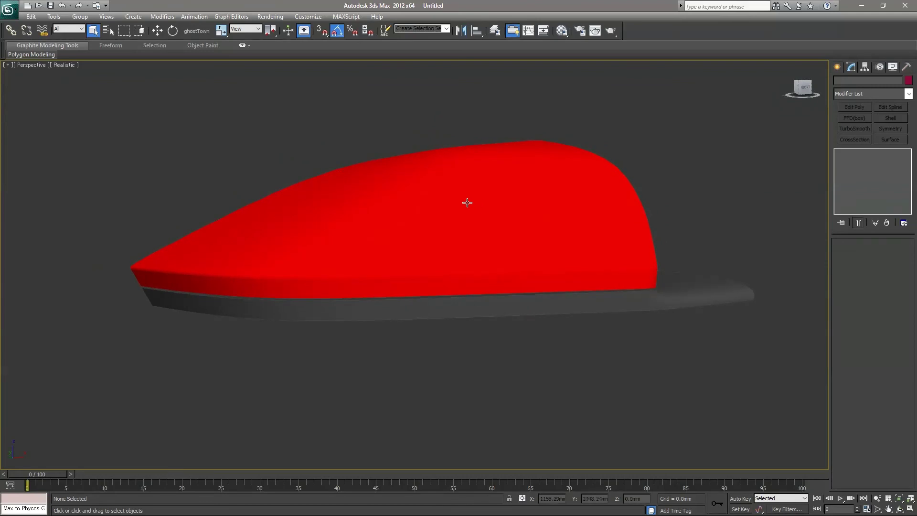